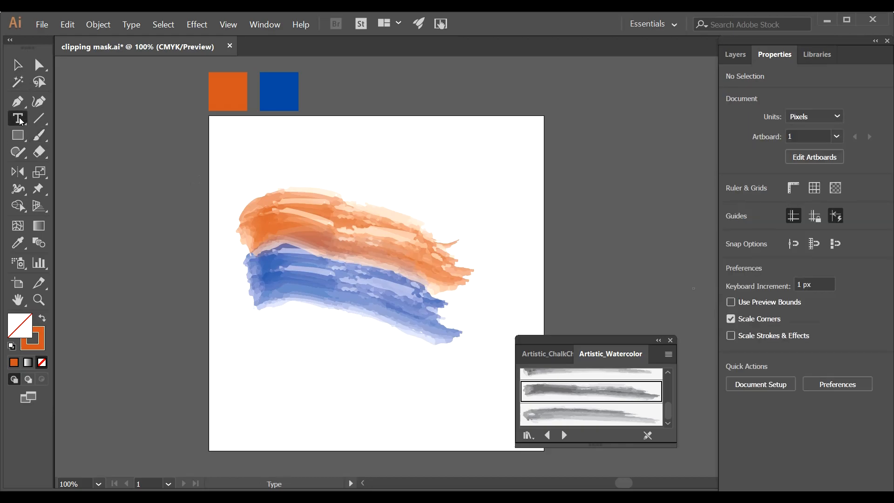
Add the text "SRMKZILLA" at about 53.59 pt and position it below the orange and blue brush strokes
click(272, 145)
text(SRMKZILLA)
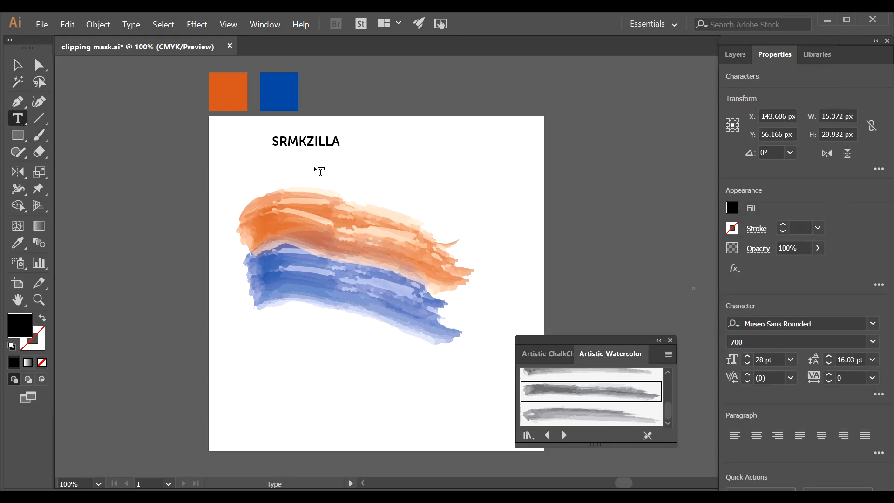
click(18, 65)
mouse_move(316, 141)
mouse_down()
mouse_move(343, 208)
mouse_move(340, 246)
mouse_move(438, 275)
mouse_move(393, 267)
mouse_up()
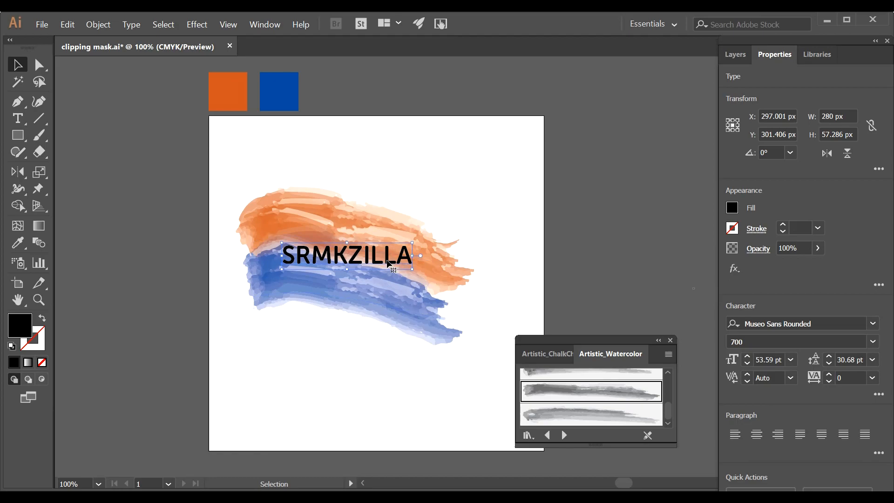
drag(390, 262, 394, 388)
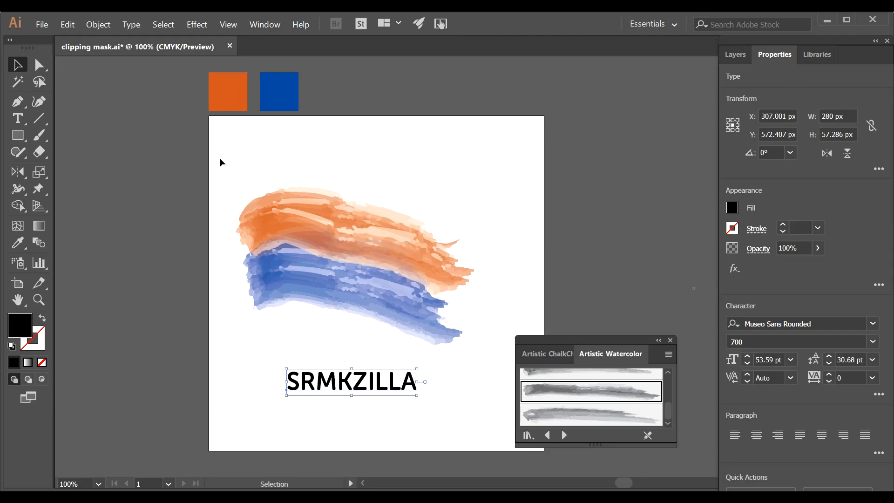
Group the orange and blue watercolor brush strokes into one object
drag(239, 226, 476, 347)
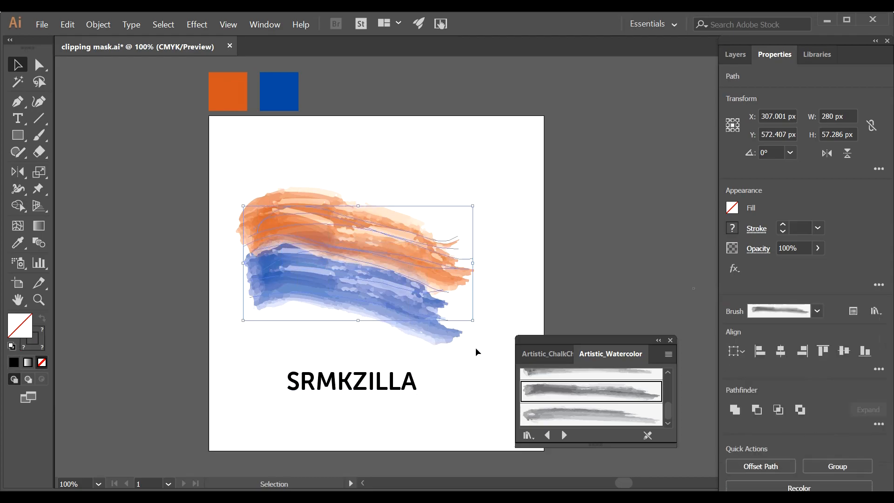
click(834, 466)
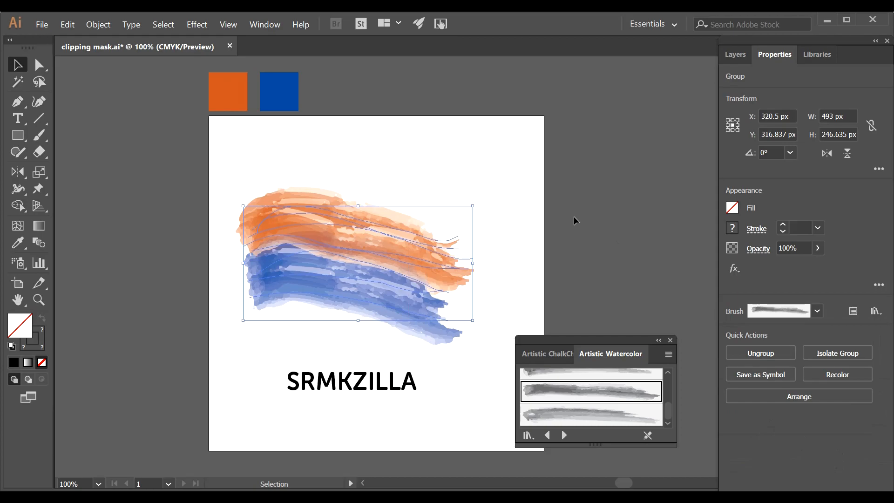
click(493, 177)
Position the SRMKZILLA text over the grouped brush strokes and convert it to a compound shape with Pathfinder
mouse_move(390, 379)
mouse_down()
mouse_move(397, 252)
mouse_move(385, 251)
mouse_up()
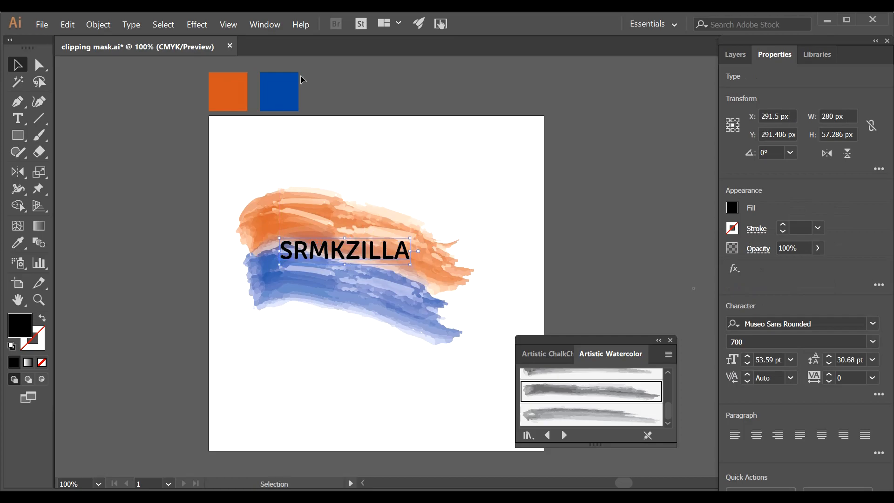
click(267, 27)
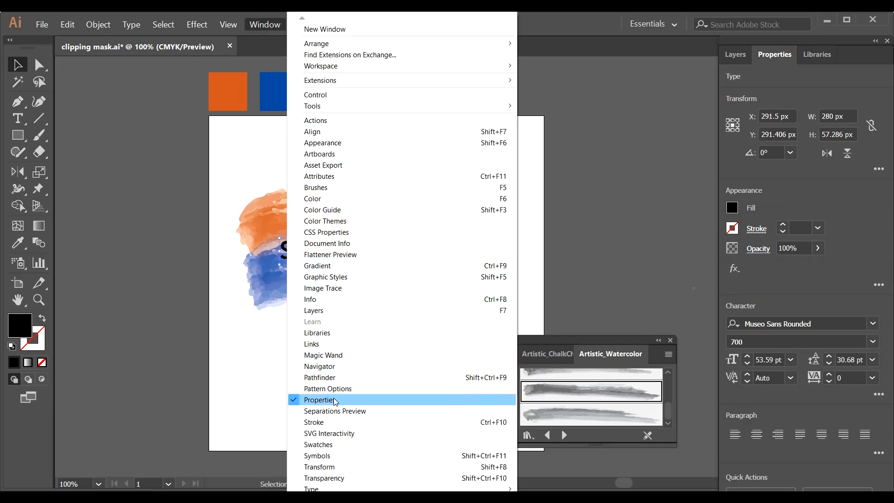
click(335, 377)
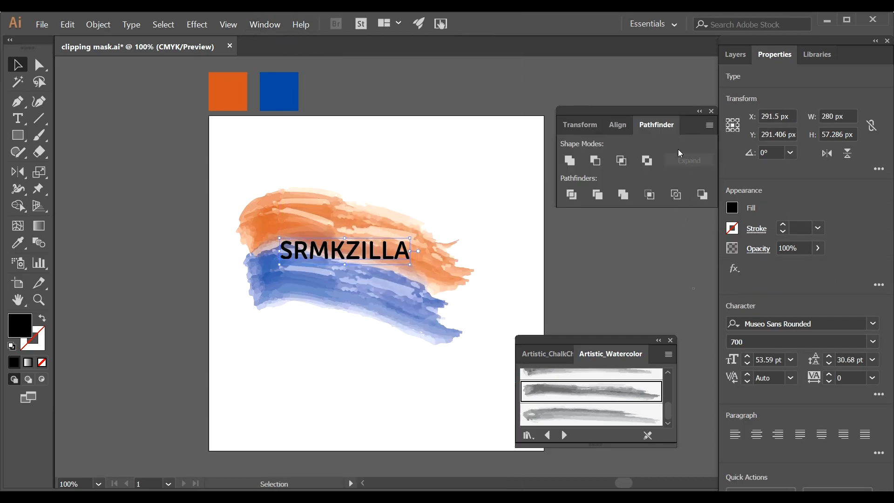
click(707, 126)
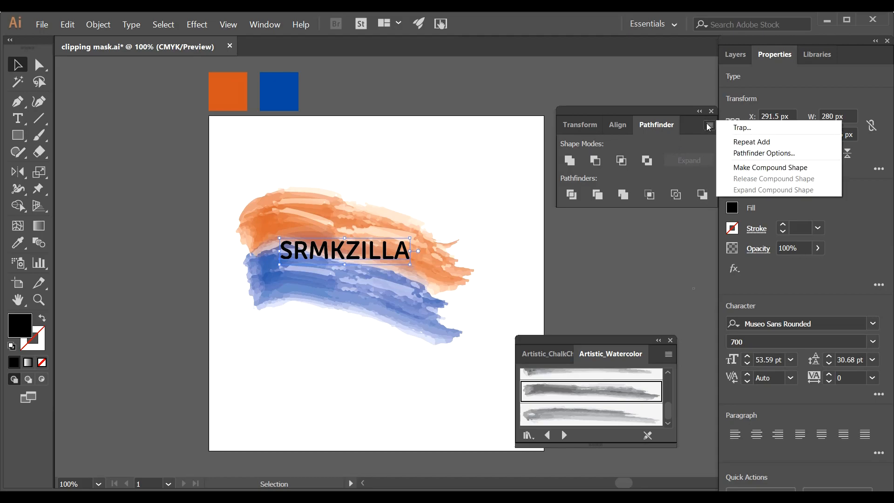
click(734, 169)
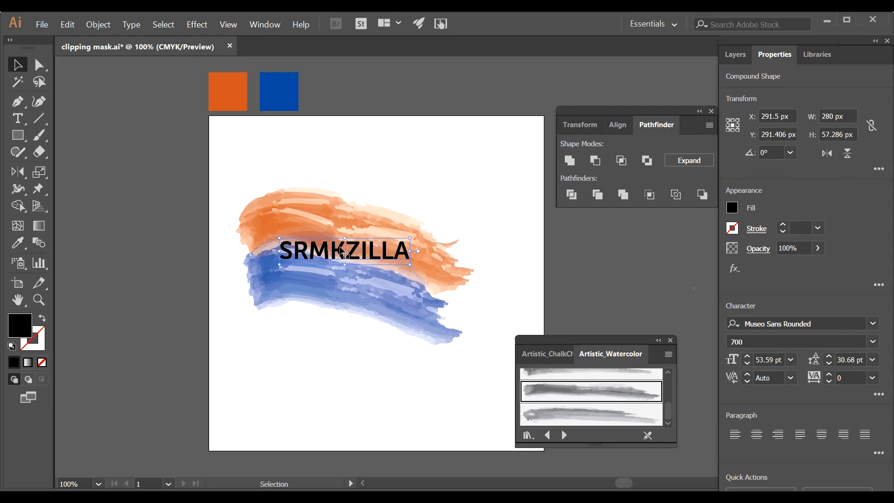
Make a clipping mask from the SRMKZILLA shape and the grouped strokes, and move the masked text to the artboard's upper edge
shift+click(326, 210)
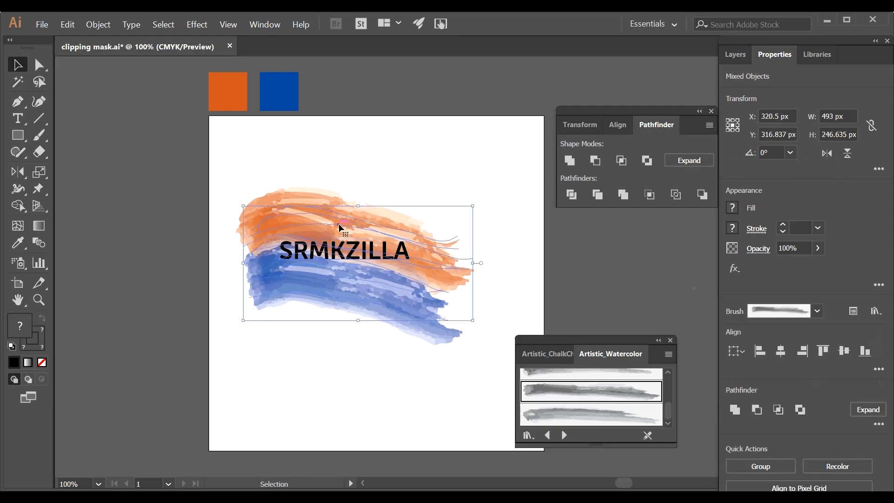
right_click(341, 226)
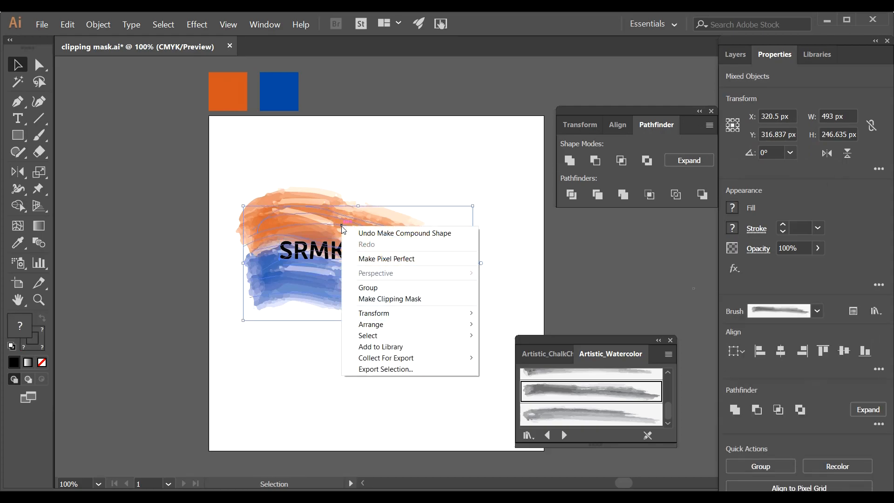
click(382, 303)
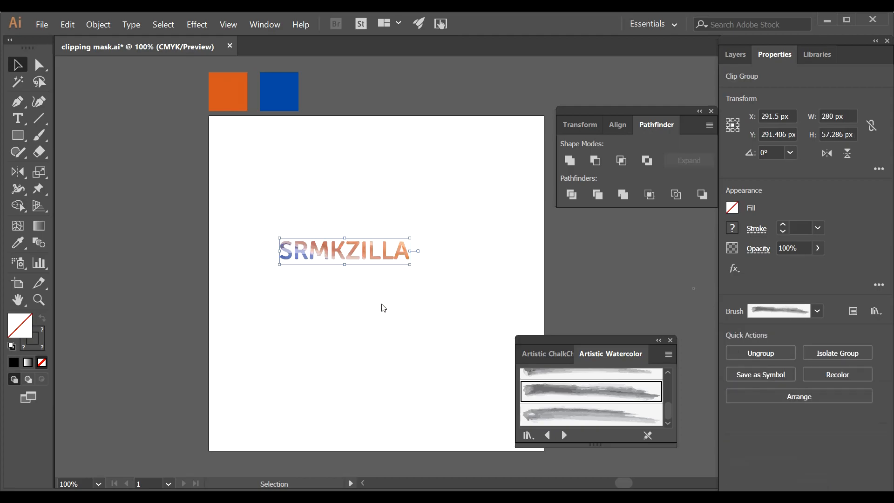
drag(372, 252, 393, 134)
click(401, 199)
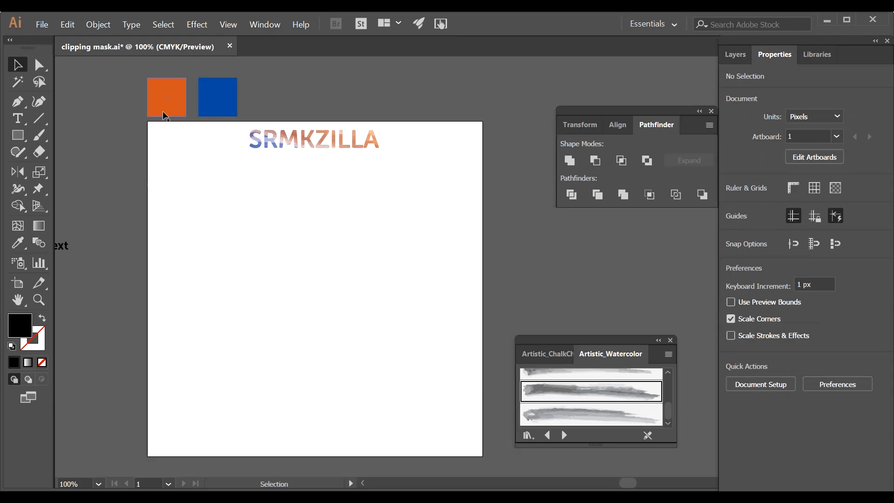
Delete the two color squares and the masked text, and move the heading "How to Mask Image on Text" to the artboard's upper edge
drag(124, 58, 402, 190)
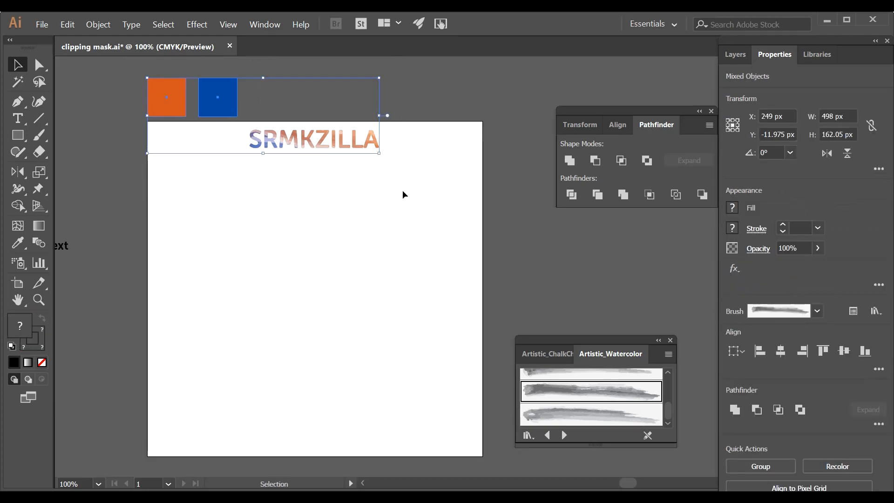
key(Delete)
drag(60, 248, 378, 140)
click(670, 340)
click(711, 111)
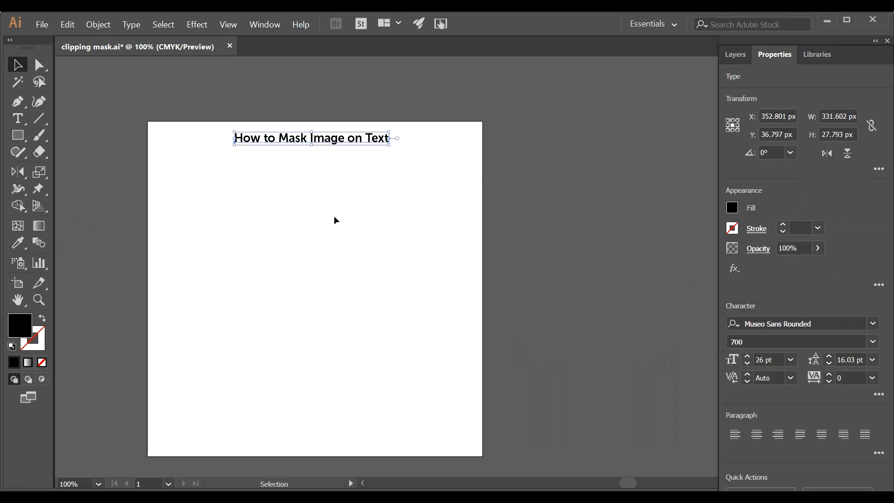
Move the mountain photo onto the artboard, centered below the heading, and nudge it 2 px to the right
click(334, 216)
drag(248, 235, 270, 227)
drag(446, 286, 314, 281)
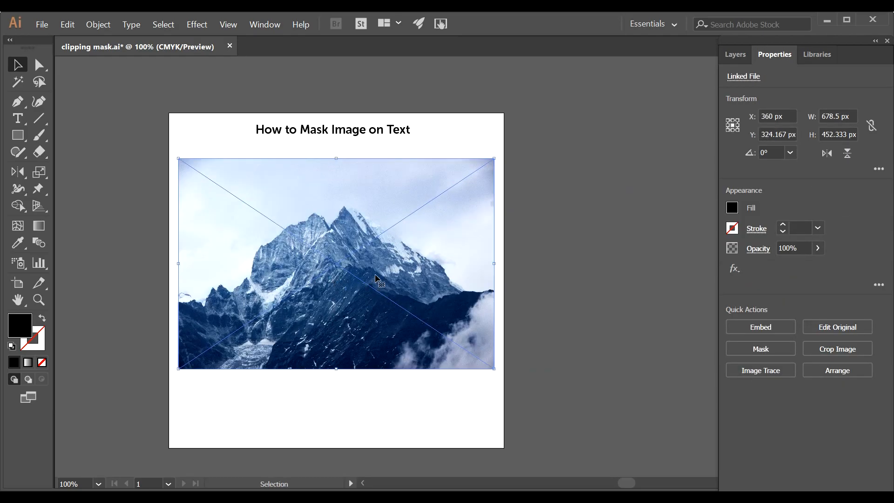
click(536, 270)
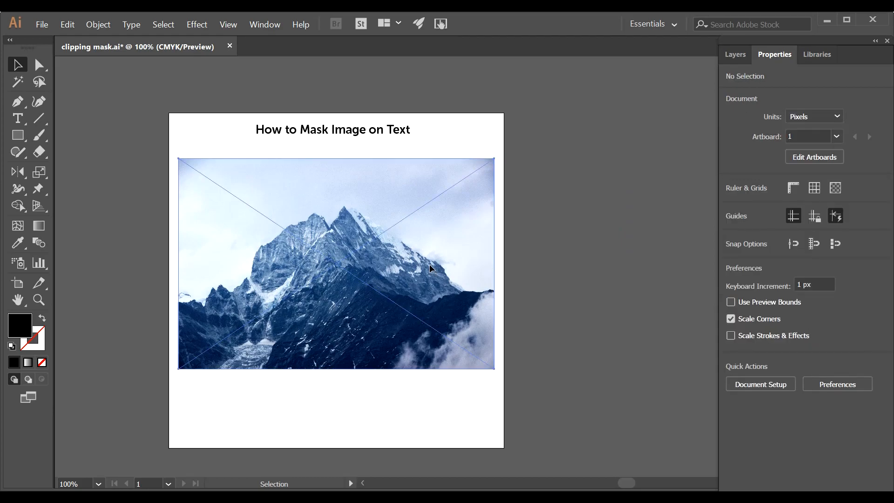
click(429, 264)
key(Right)
key(Right)
Add the word "Mozo" as vertical type over the upper part of the mountain photo
drag(20, 118, 88, 164)
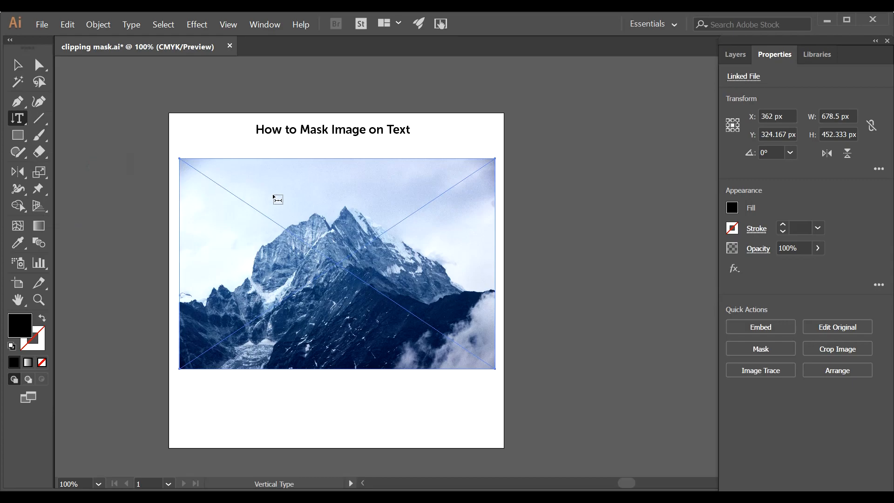
click(317, 175)
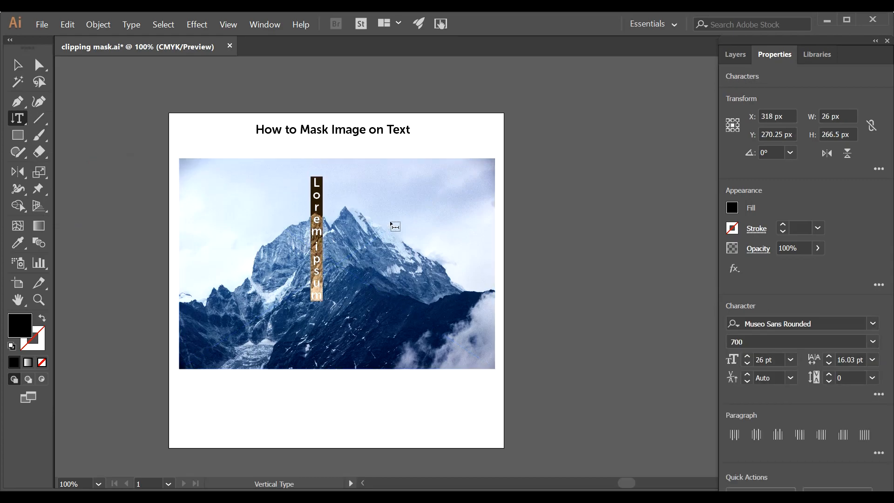
text(Mozo)
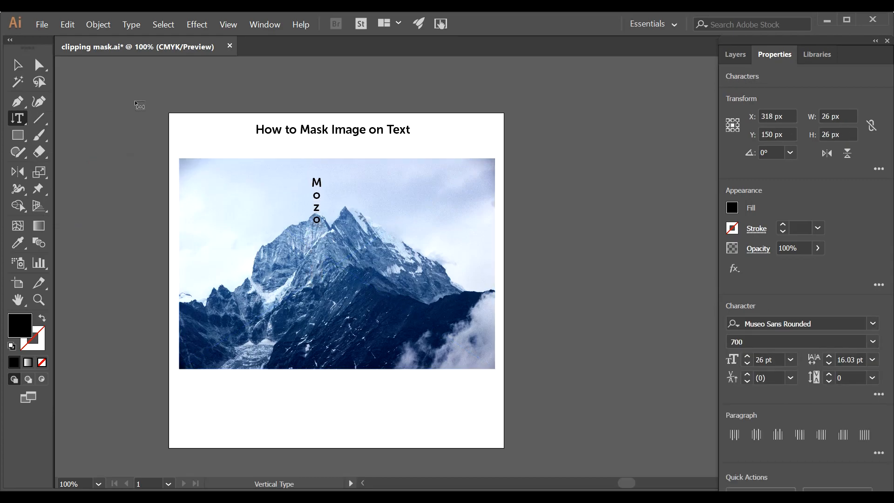
click(16, 64)
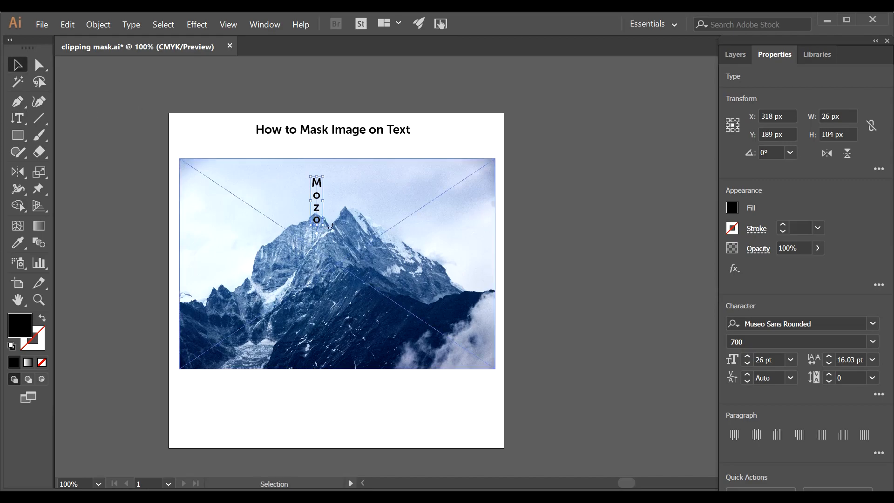
Enlarge the vertical Mozo text to about 75.75 pt and shift it over the mountain peak near the photo's center
drag(324, 228, 404, 319)
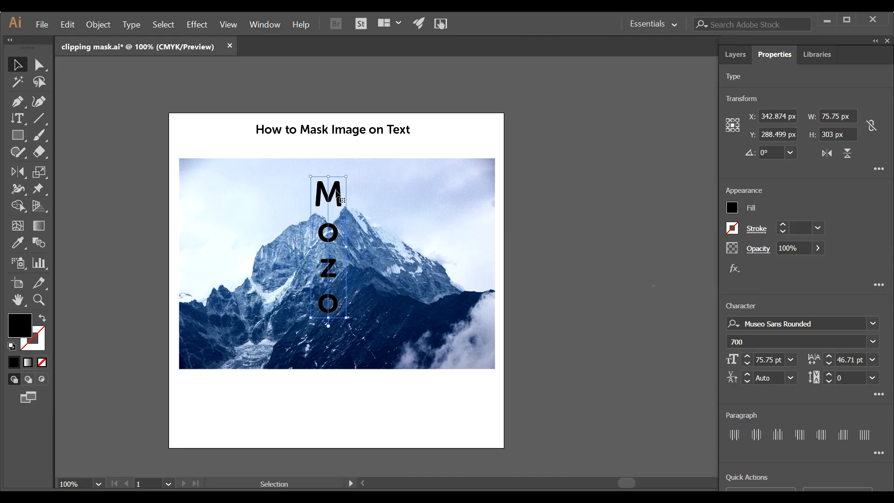
mouse_move(338, 191)
mouse_down()
mouse_move(369, 192)
mouse_move(352, 200)
mouse_up()
click(408, 232)
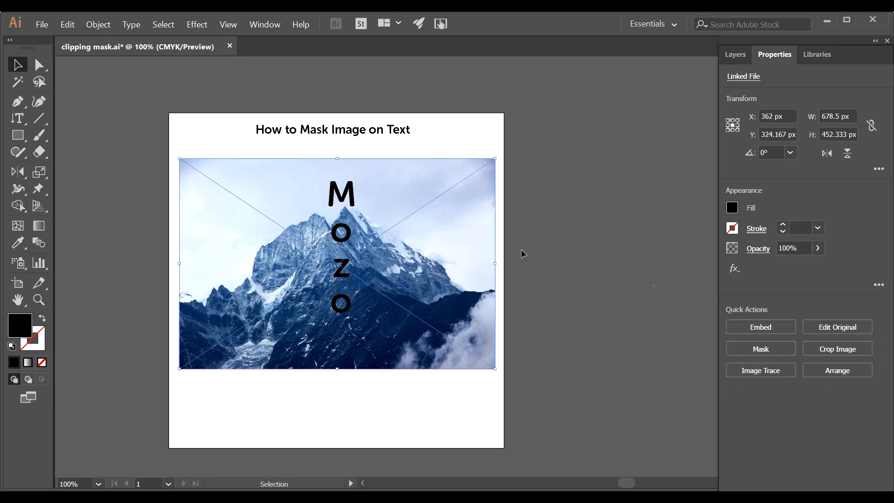
click(520, 250)
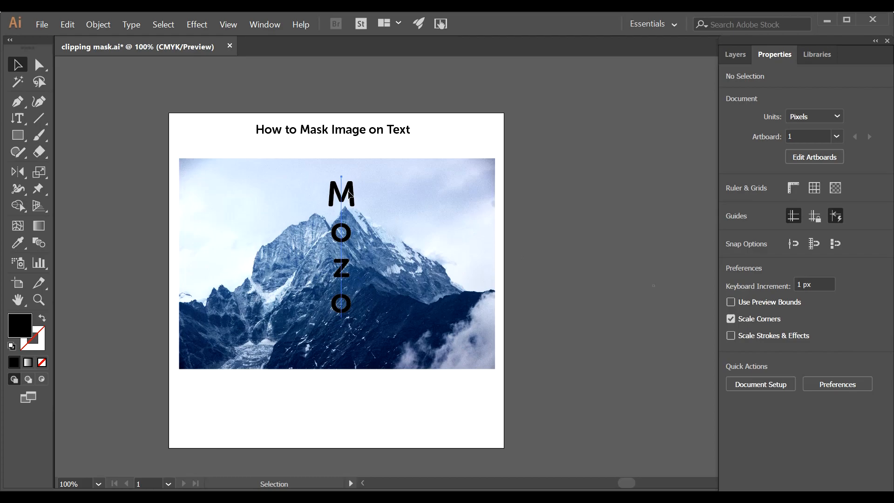
Convert the vertical Mozo text to outlines
click(350, 196)
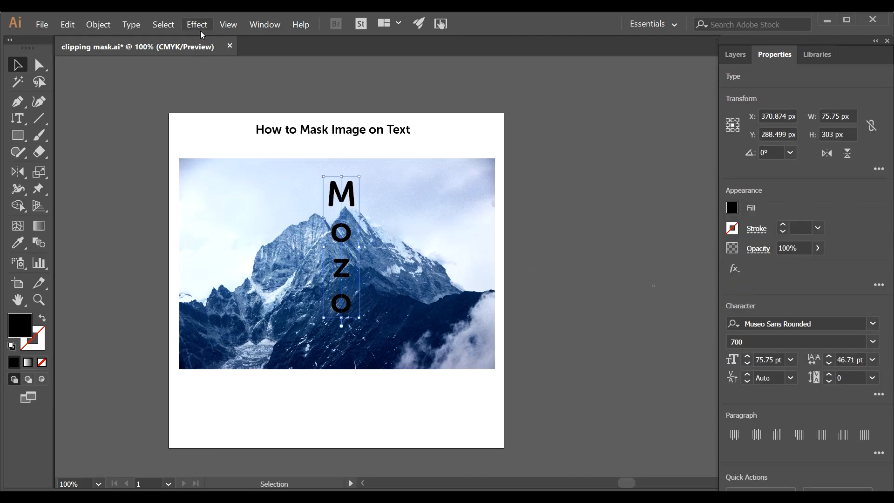
click(131, 25)
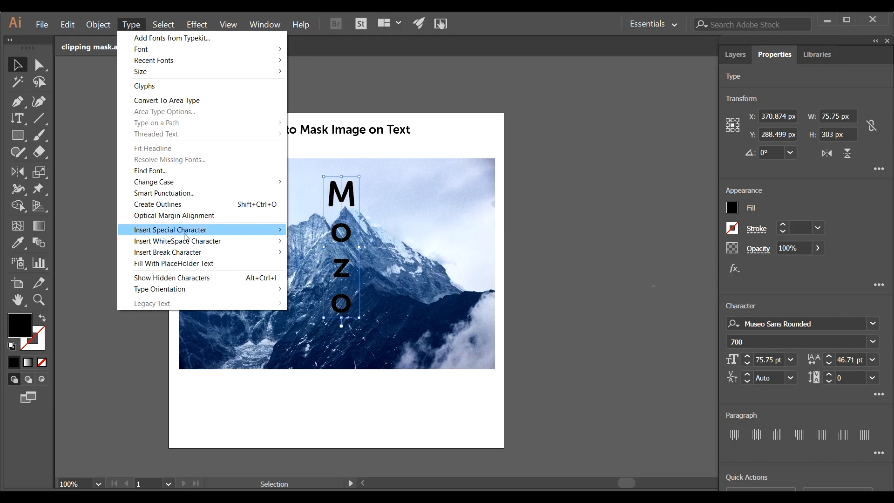
click(177, 206)
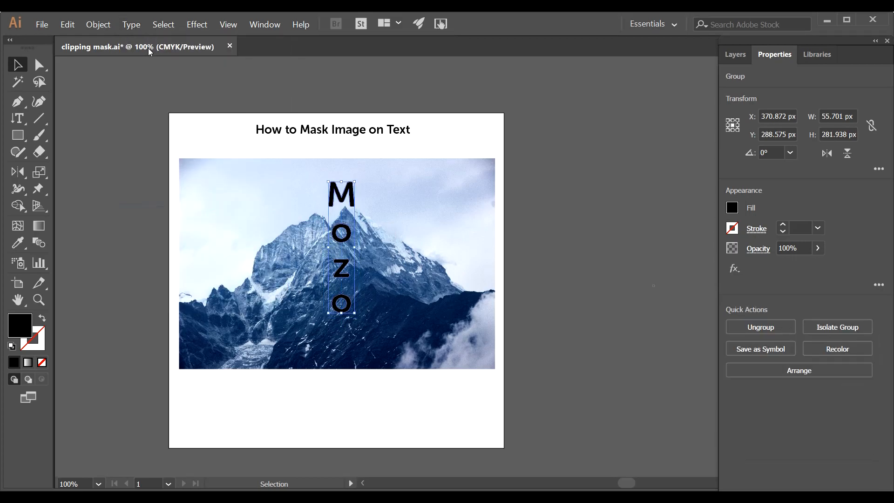
Make a compound path from the outlined Mozo letters and fill it with black
click(97, 24)
mouse_move(164, 380)
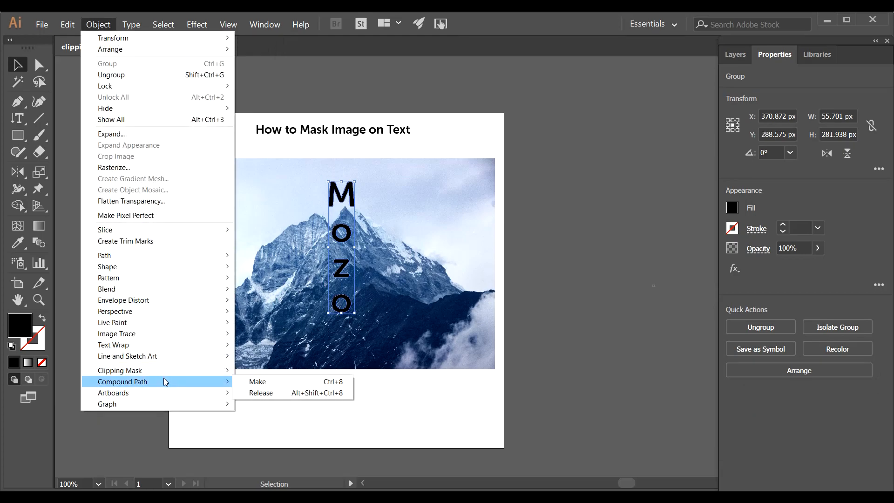
click(262, 382)
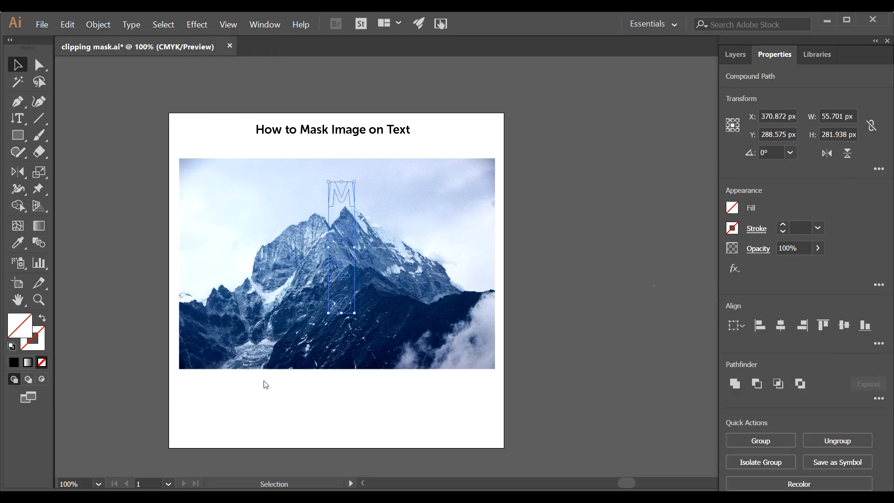
click(14, 362)
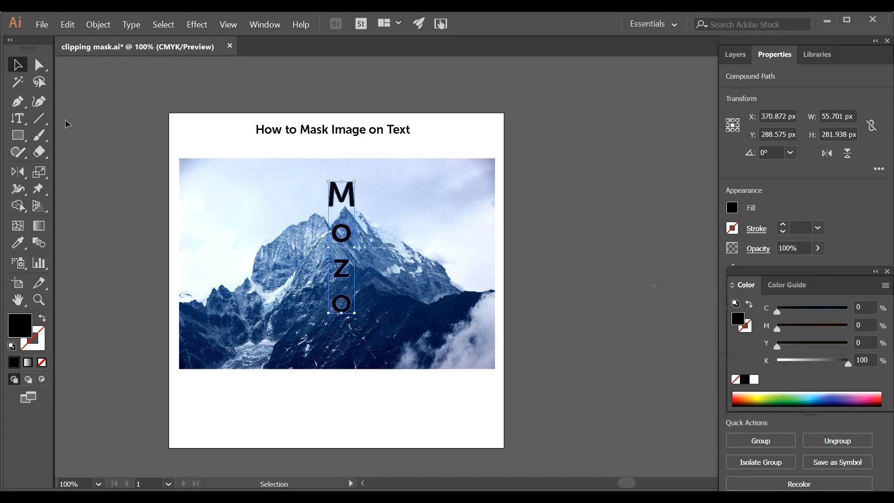
Make a clipping mask from the Mozo compound path and the mountain photo, leaving the result deselected
shift+click(225, 265)
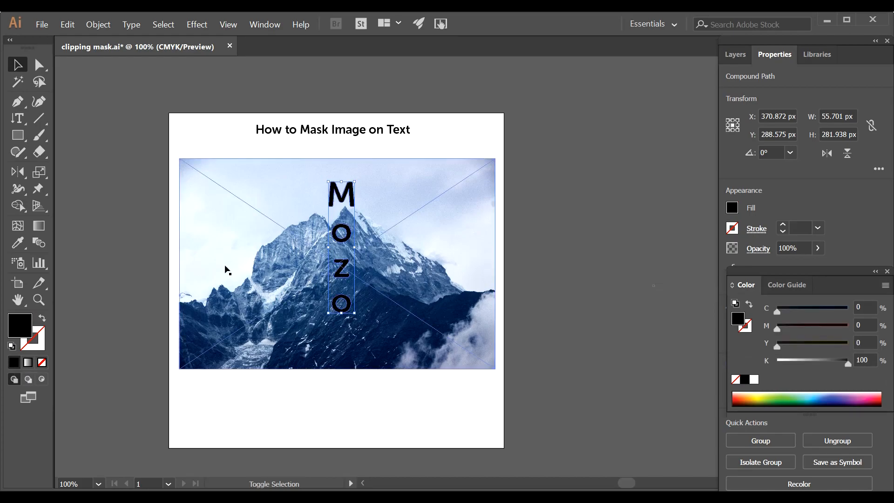
right_click(412, 258)
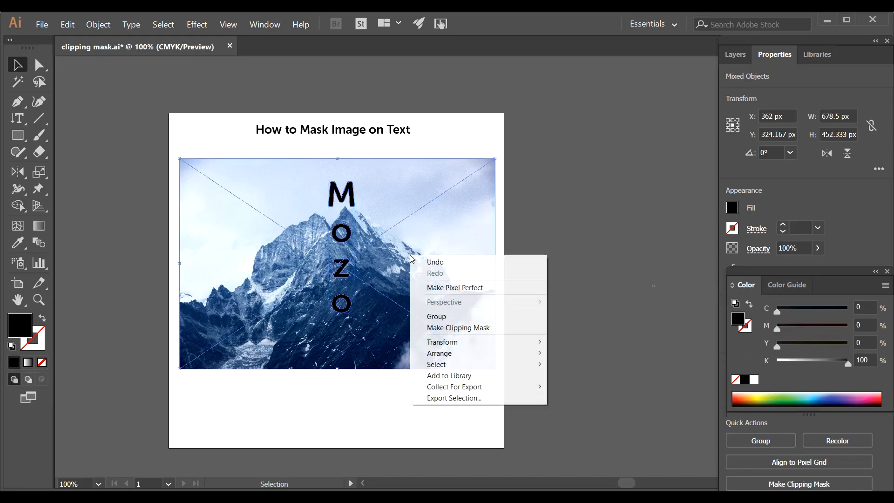
click(463, 328)
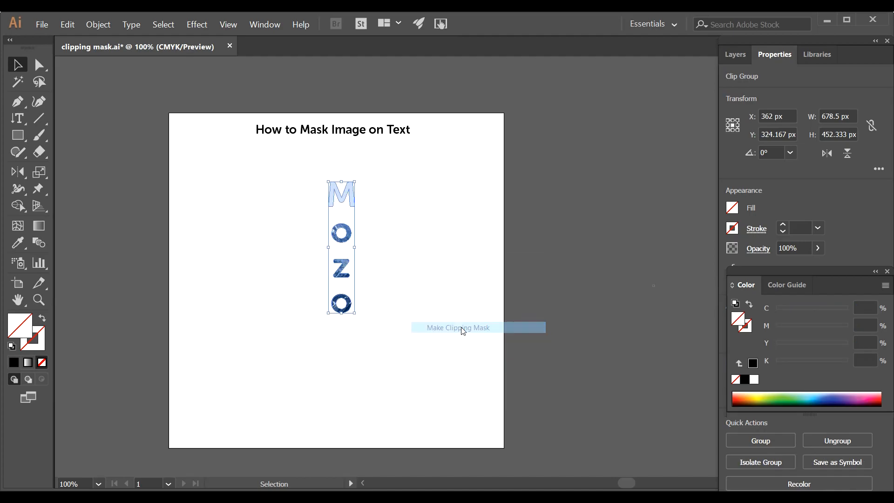
click(463, 331)
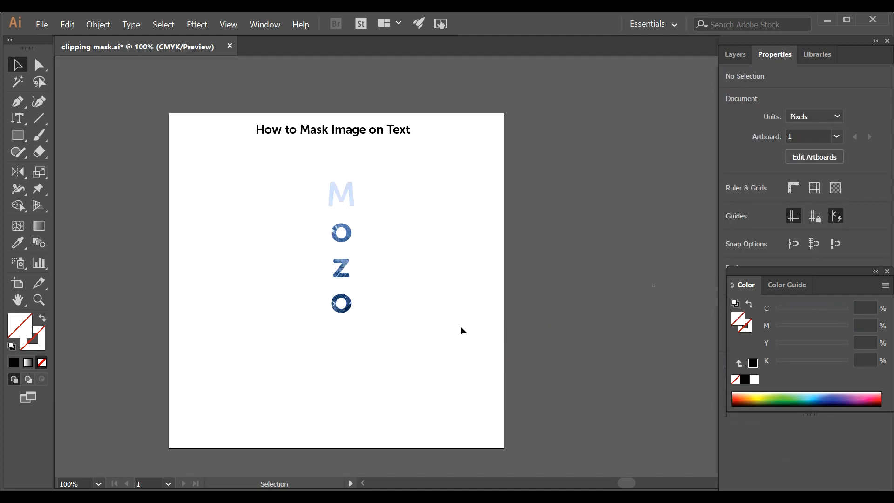
Move the letters down and the photo slightly left inside the Mozo clip group, and place the group near the artboard's left edge
double_click(350, 239)
drag(350, 240, 352, 274)
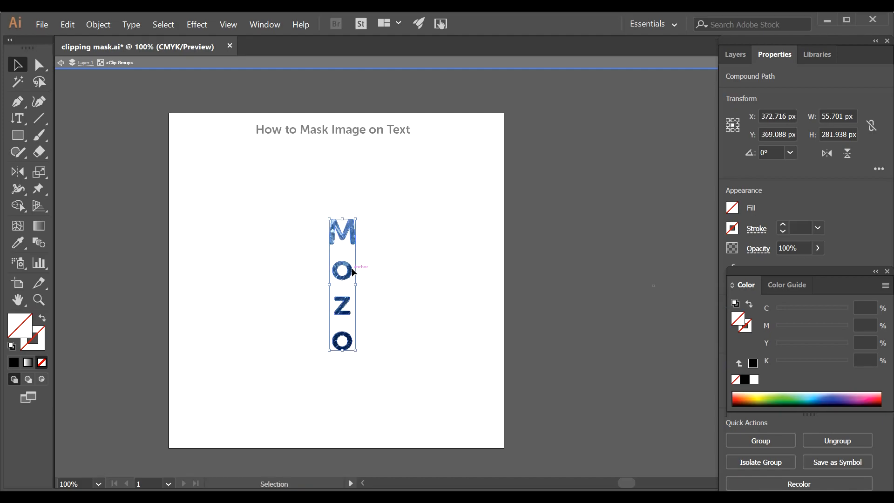
click(409, 276)
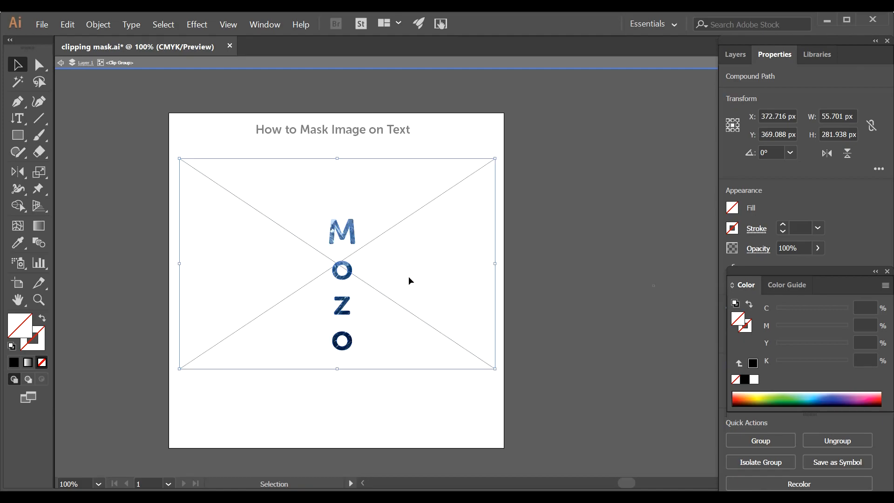
mouse_move(409, 277)
mouse_down()
mouse_move(369, 276)
mouse_move(400, 279)
mouse_up()
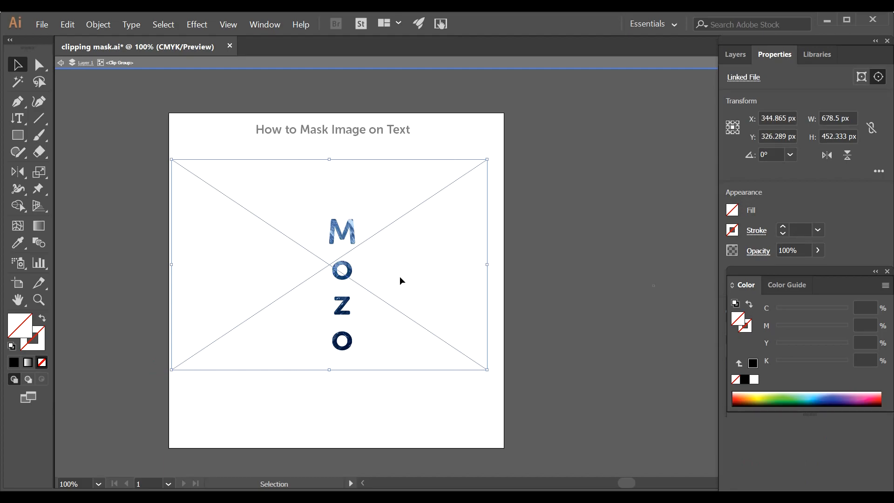
double_click(406, 391)
drag(355, 234, 222, 185)
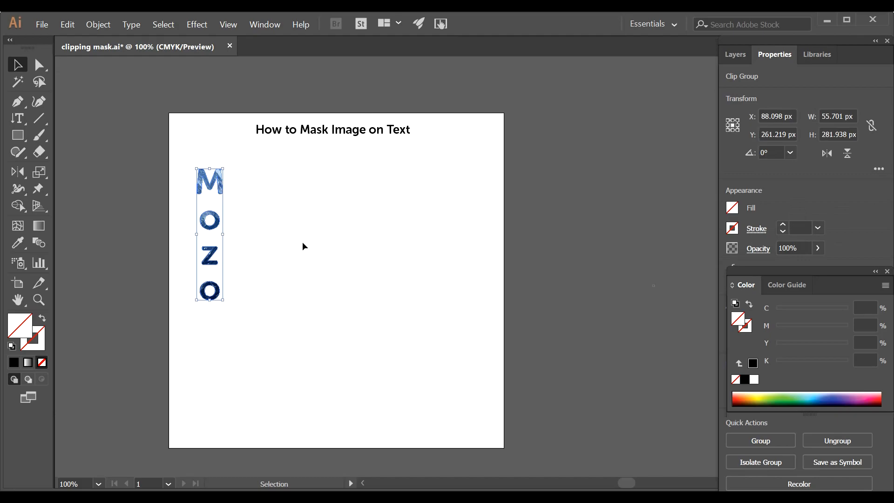
click(231, 230)
Add the horizontal text "Design" near the artboard's center, beside the vertical Mozo lettering
drag(21, 121, 79, 118)
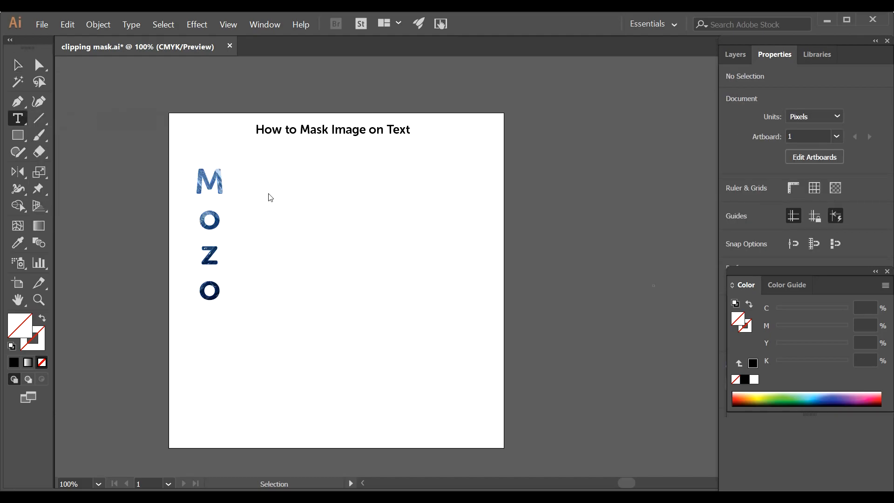
click(317, 226)
text(De)
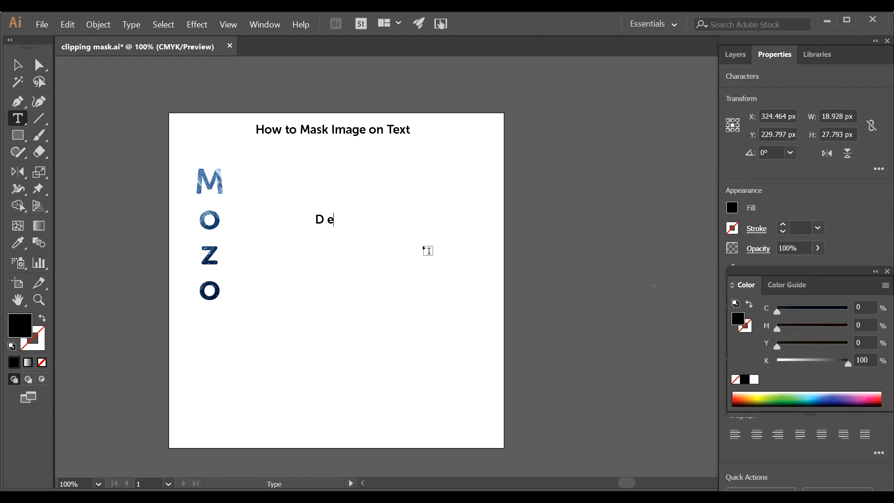
text(sign)
Enlarge the Design text to about 325 px wide and shift it left toward the Mozo lettering
click(17, 64)
drag(368, 228, 464, 281)
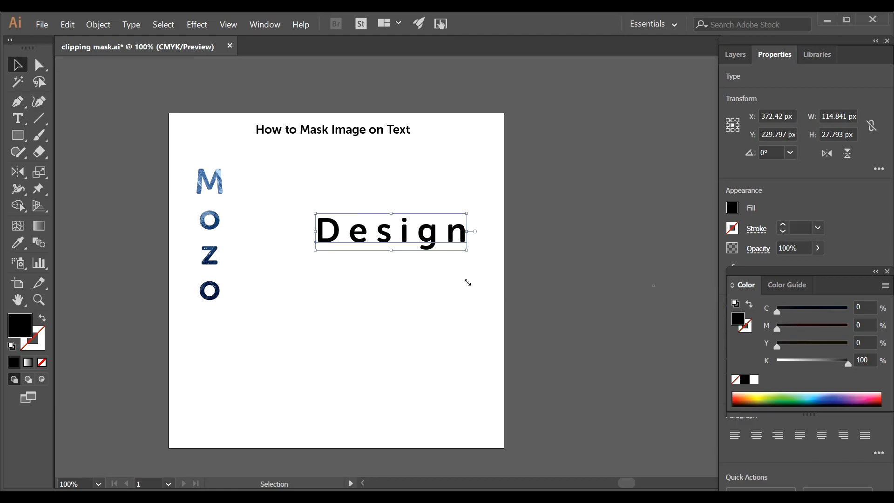
click(415, 285)
drag(403, 238, 357, 239)
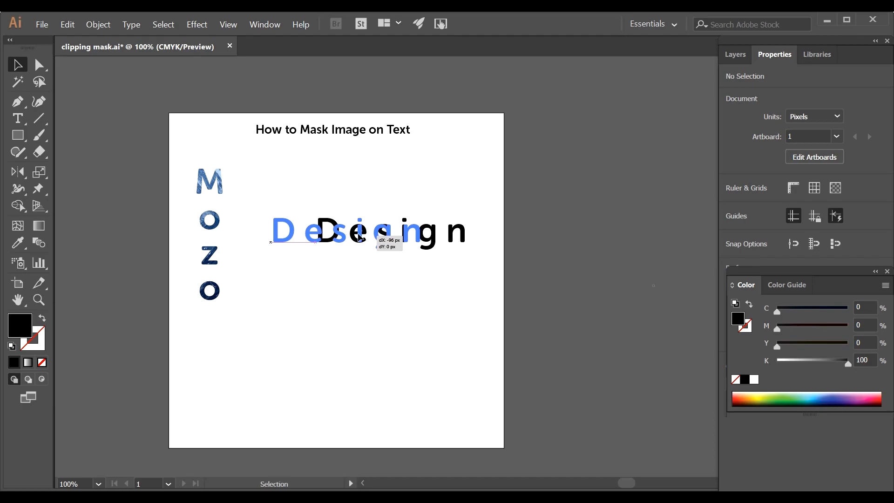
click(386, 289)
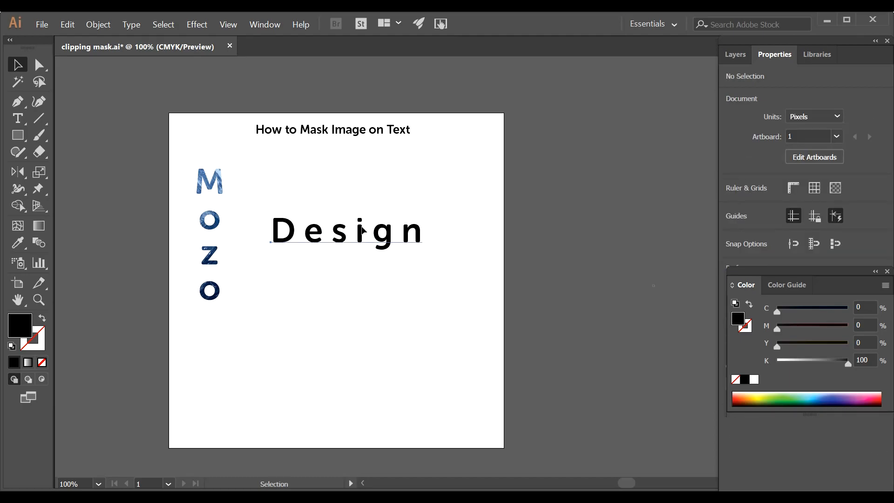
click(362, 229)
click(365, 317)
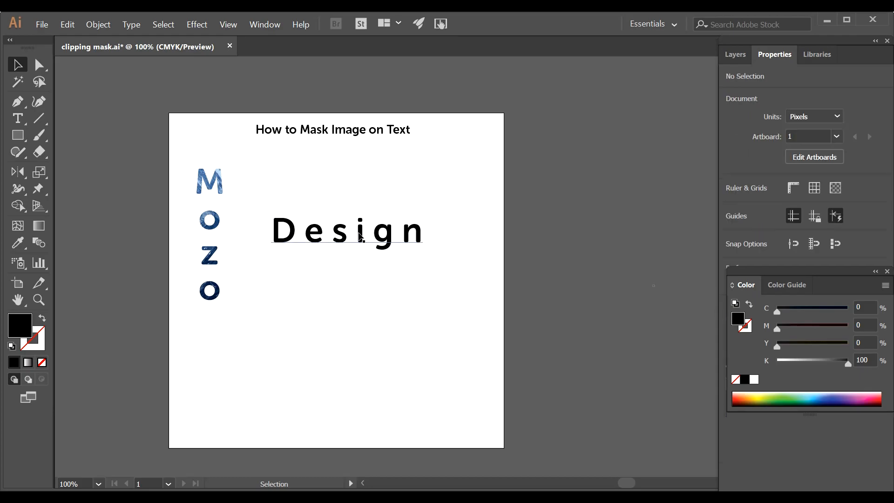
Convert the Design text to outlines
click(360, 236)
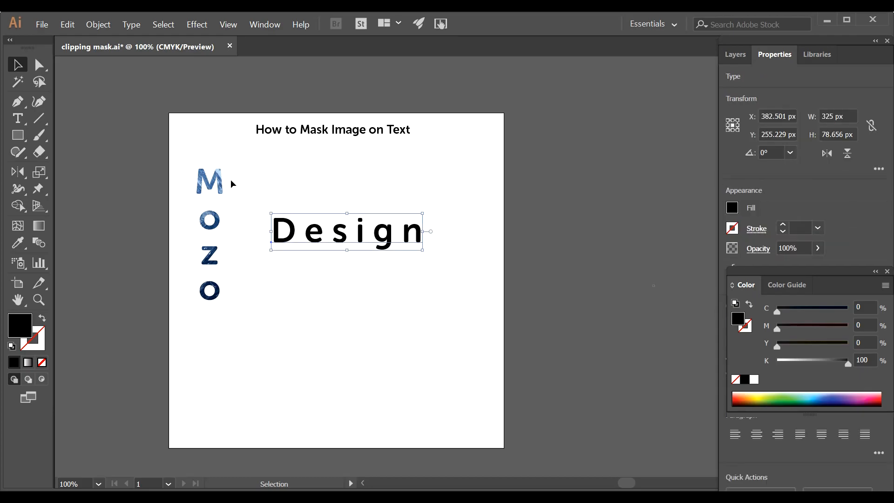
click(131, 24)
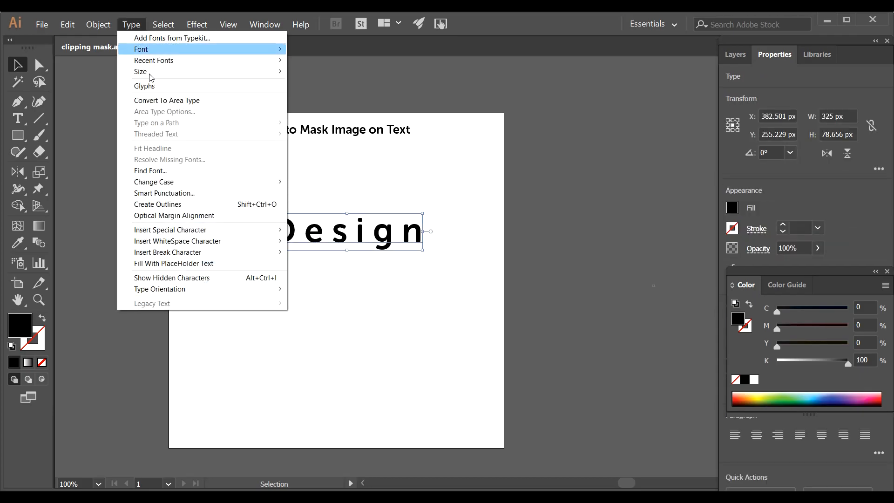
click(169, 207)
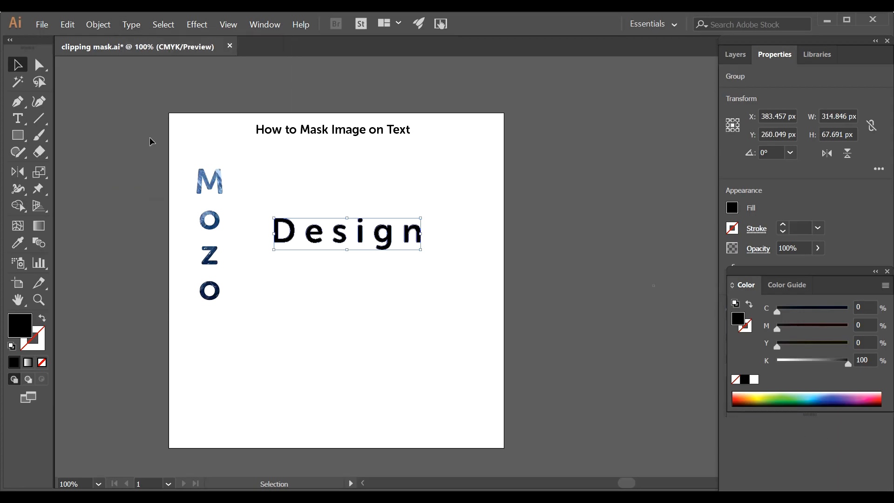
Make a compound path from the outlined Design letters and fill it with black
click(100, 25)
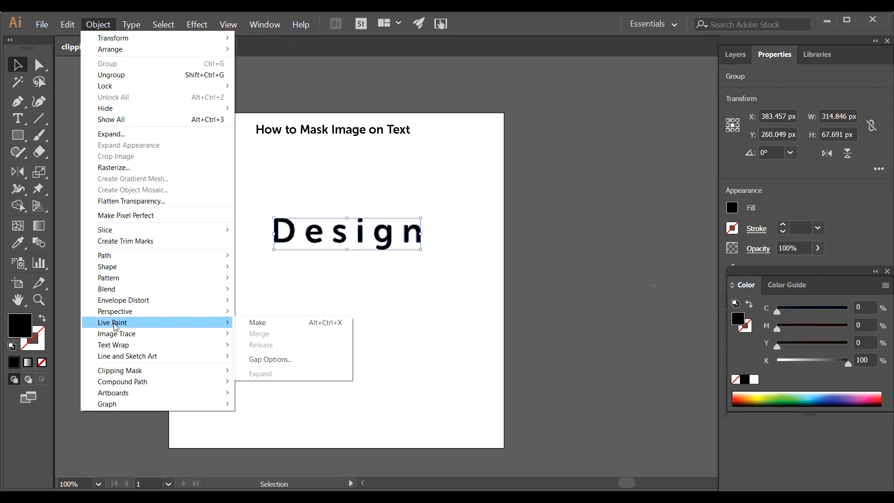
mouse_move(133, 383)
click(239, 381)
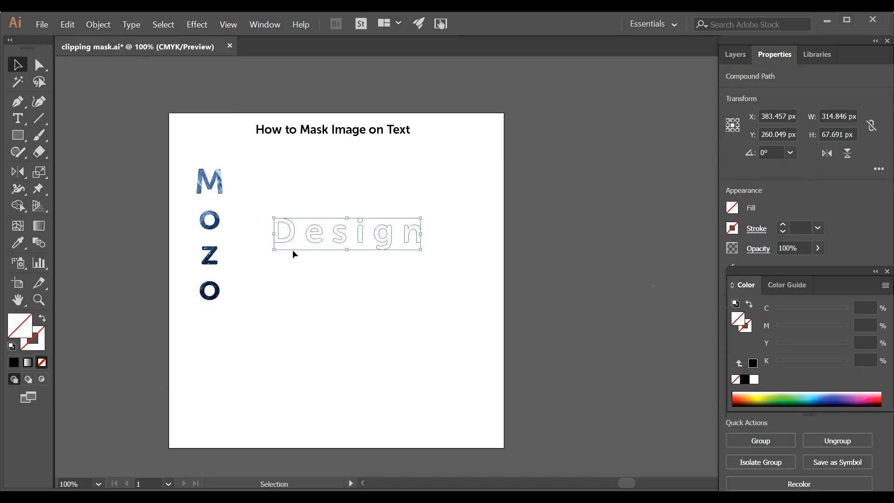
click(13, 362)
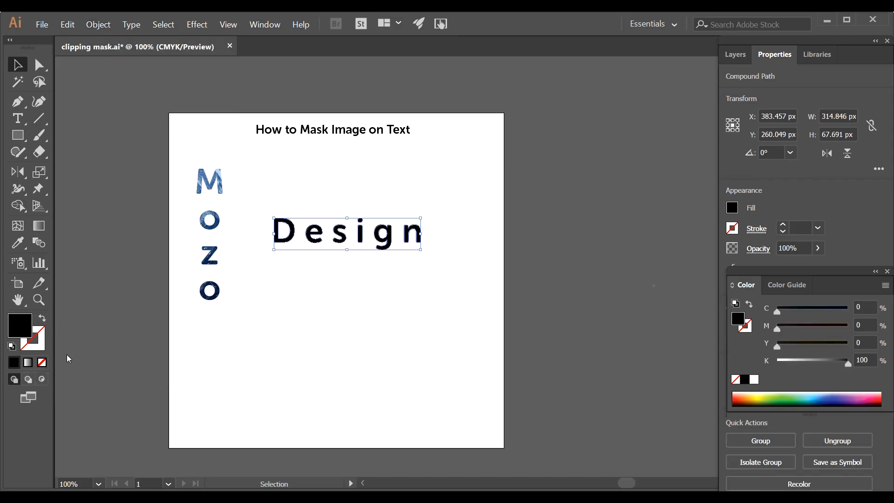
Place the linked mountain file Image inside the Design letters using Draw Inside mode, at about 327 by 218 px
click(41, 379)
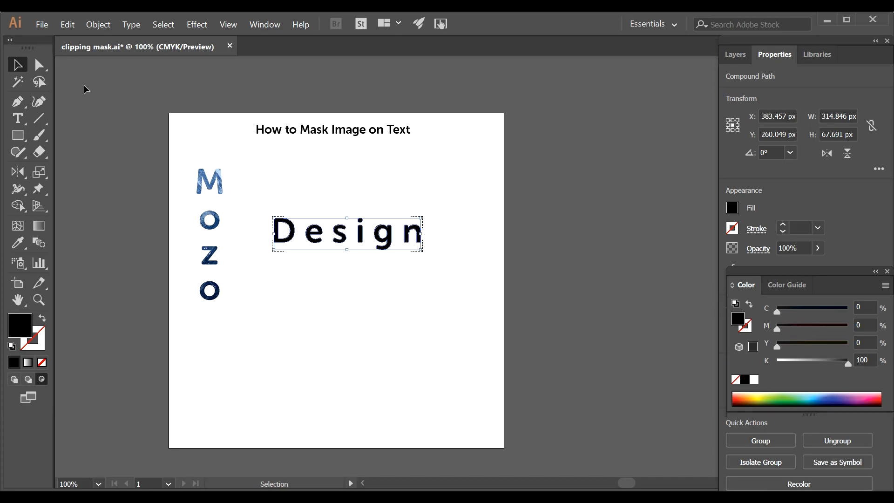
click(41, 25)
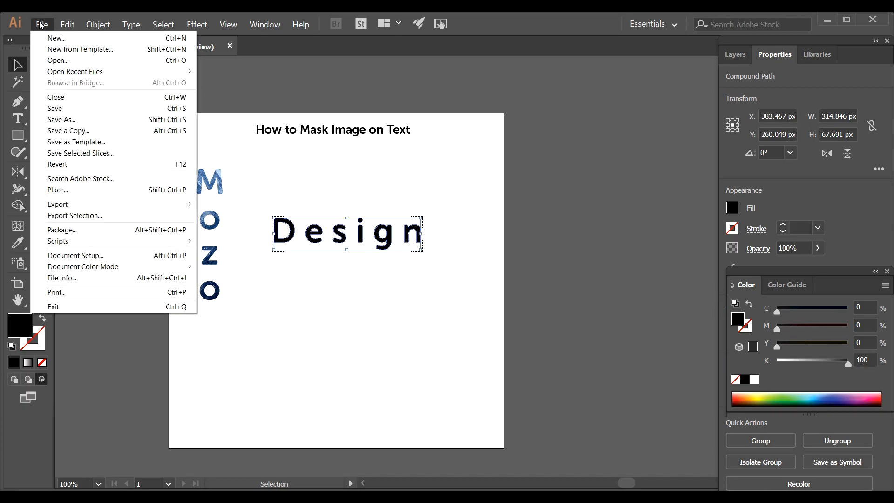
click(101, 190)
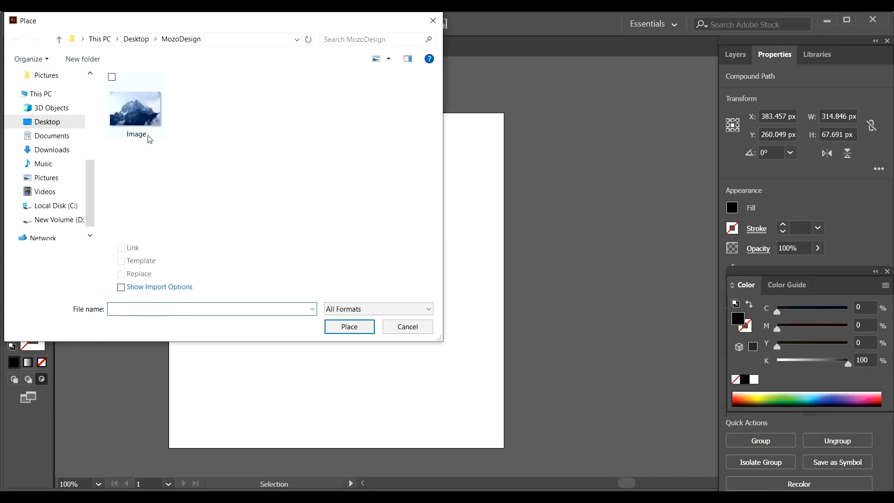
click(150, 139)
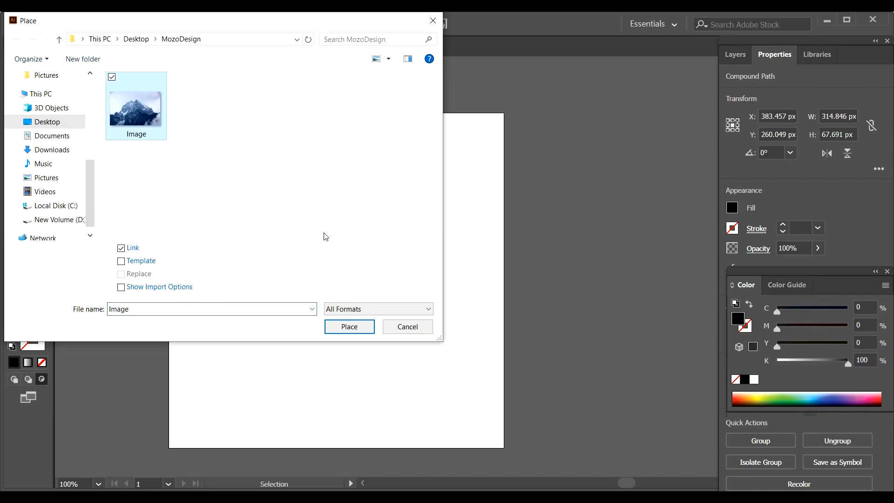
click(349, 326)
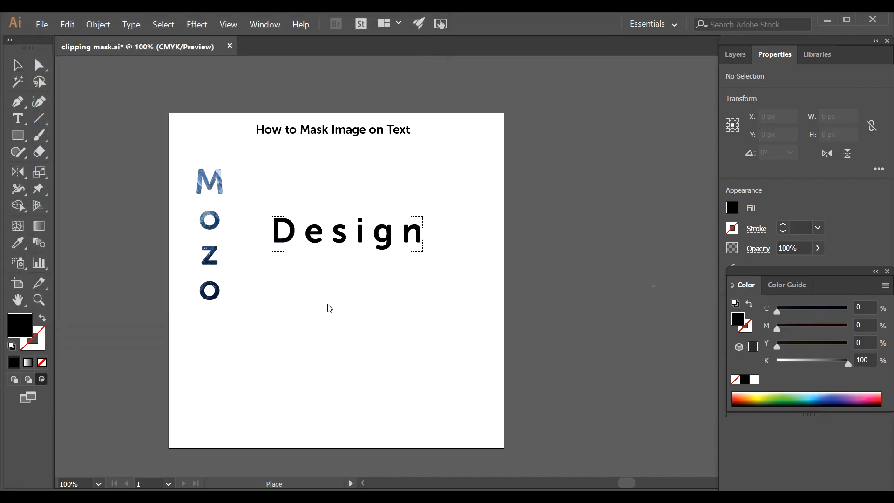
drag(272, 216, 425, 321)
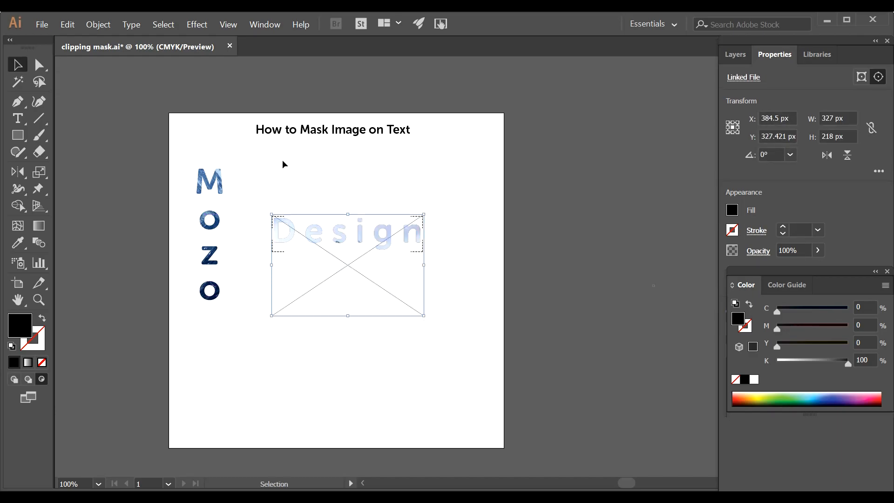
click(344, 396)
Shift the Design letters over the dark mountain area inside their clip group, and move the group below the Mozo lettering
double_click(343, 242)
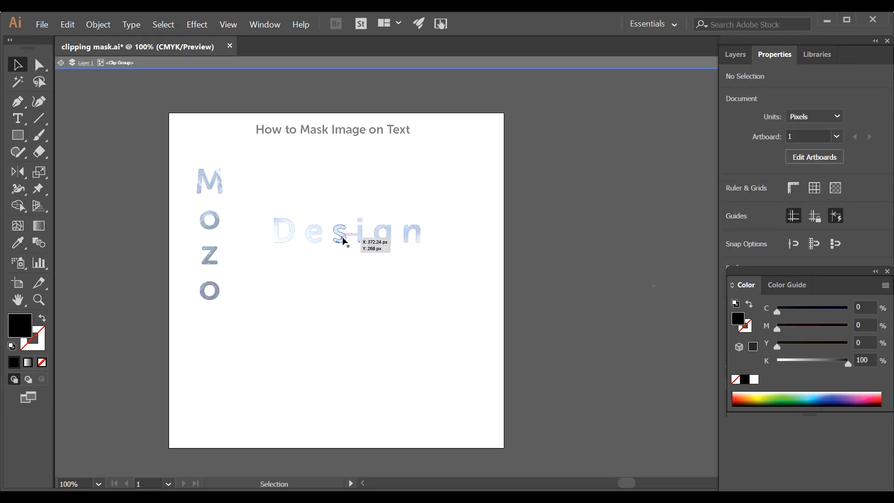
drag(343, 242, 370, 291)
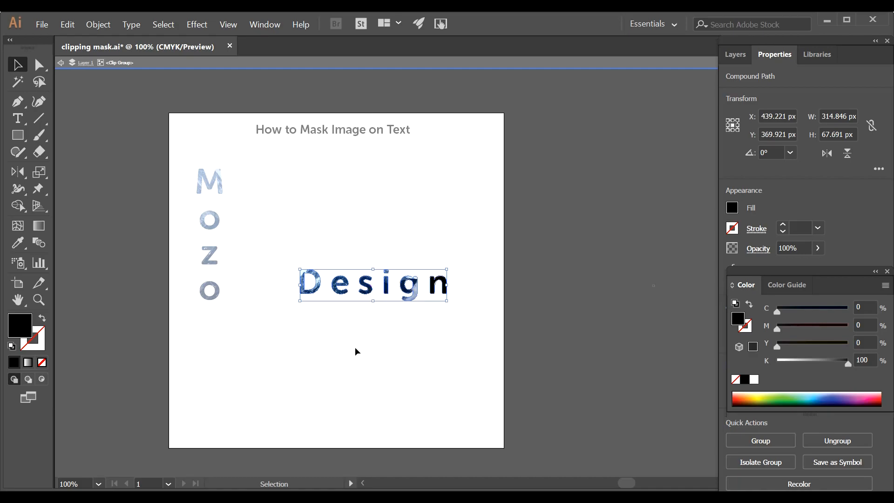
double_click(355, 348)
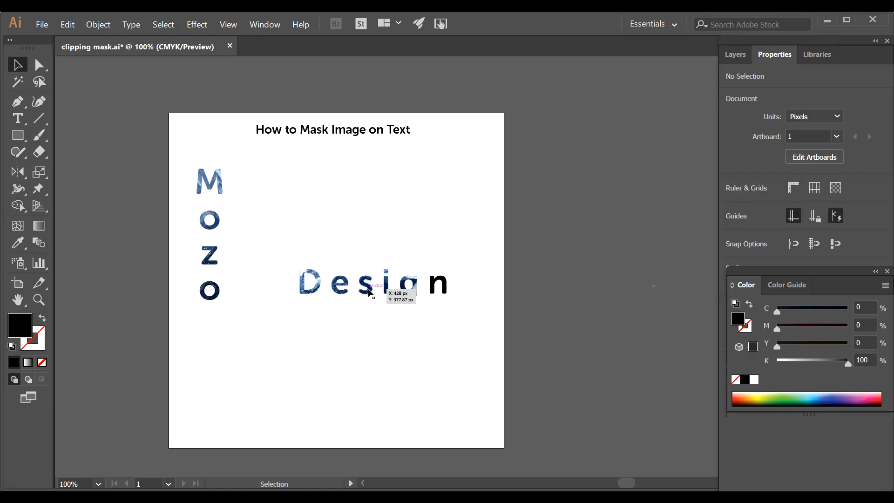
drag(358, 293, 269, 331)
click(341, 368)
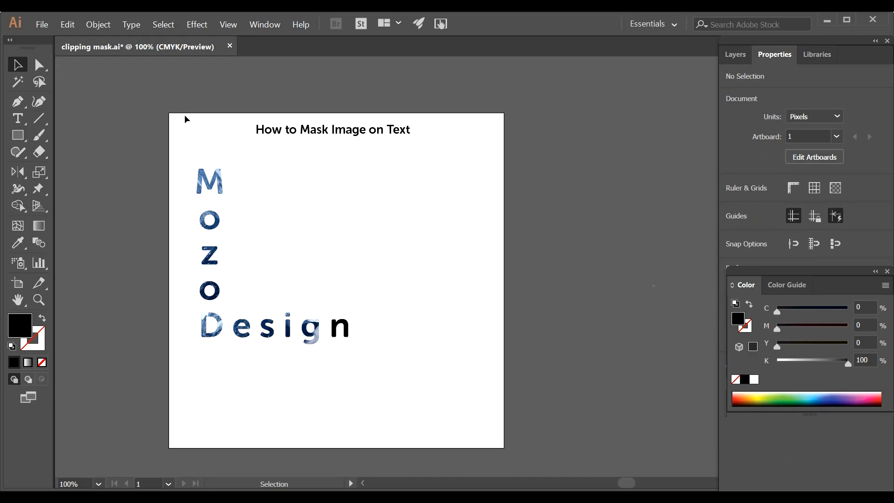
Select the title and both masked words and delete them from the artboard
drag(185, 119, 493, 385)
key(Delete)
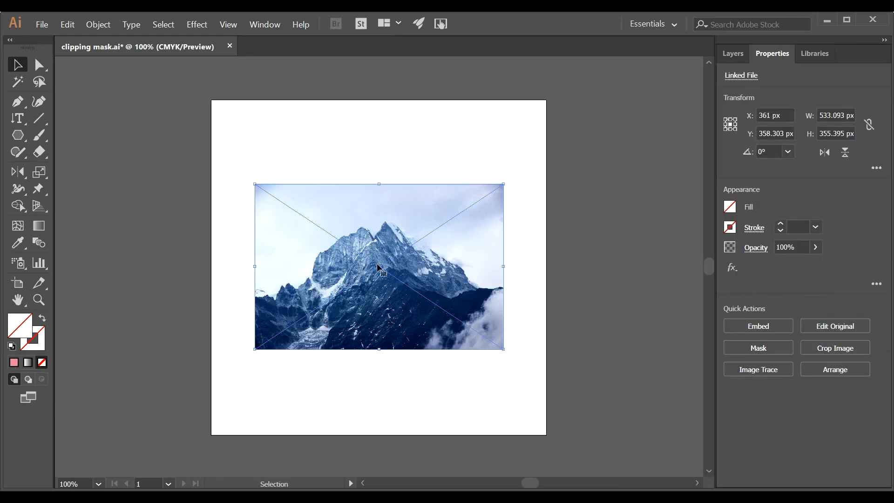
Move the mountain photo to the upper part of the artboard and draw a hexagon about 372 by 322 px overlapping it
drag(376, 245, 397, 175)
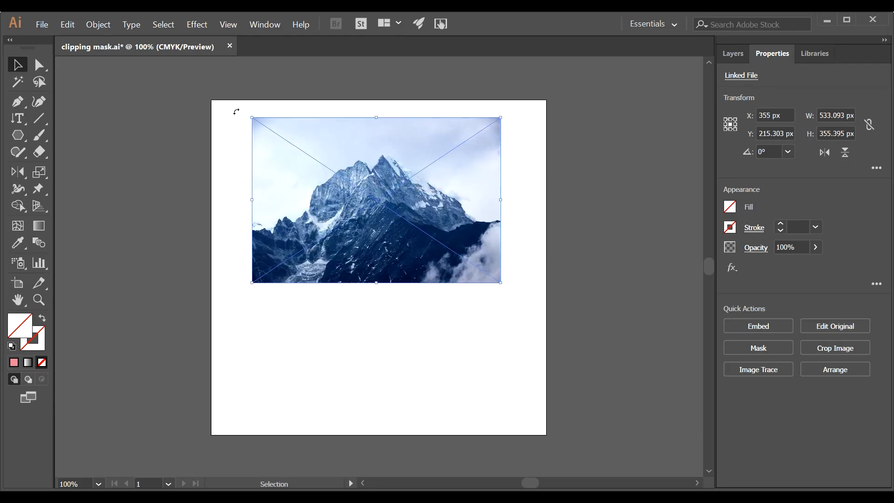
click(18, 135)
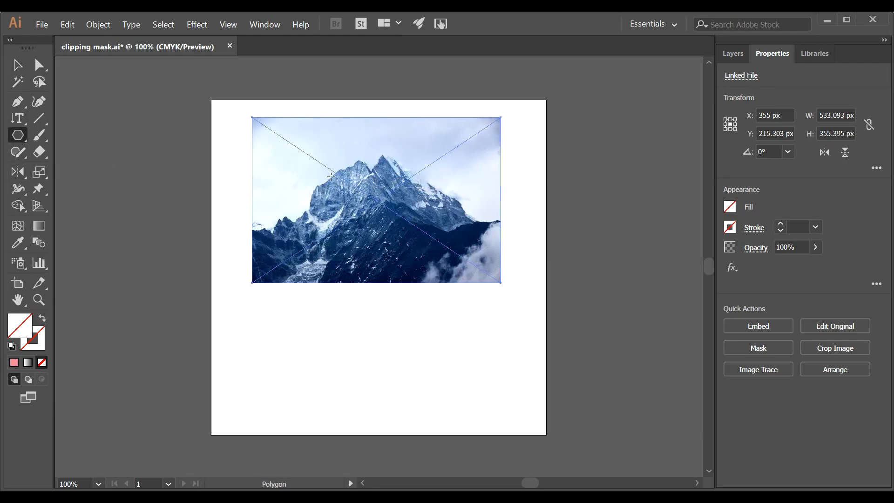
drag(349, 249, 435, 289)
Give the hexagon a white fill and no stroke
click(25, 345)
click(754, 381)
click(884, 275)
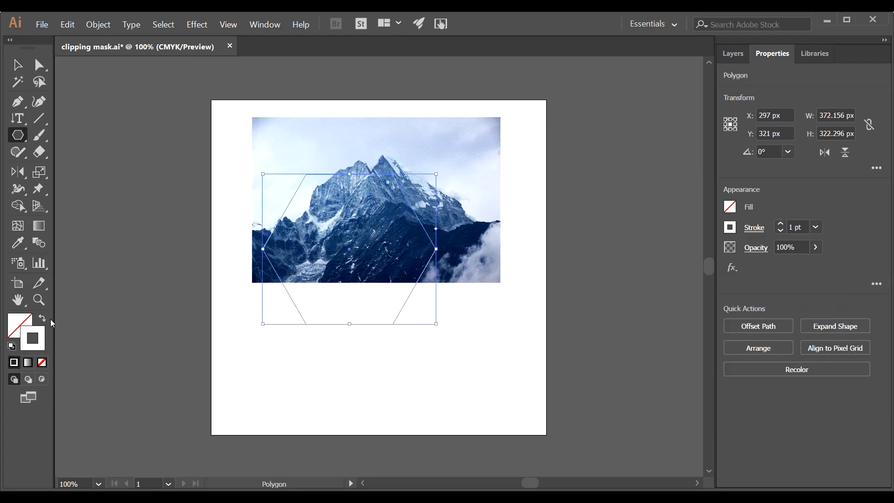
click(42, 318)
click(17, 65)
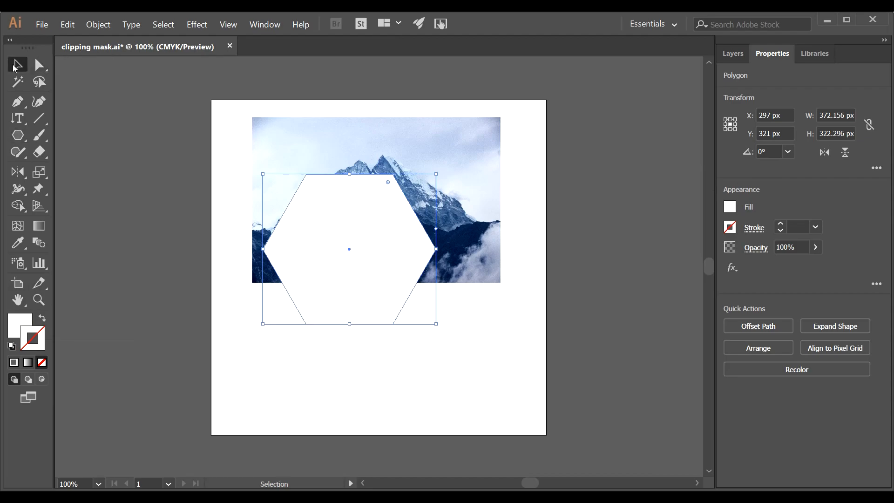
Center the hexagon on the mountain photo and rotate it to 270°
drag(381, 198, 409, 149)
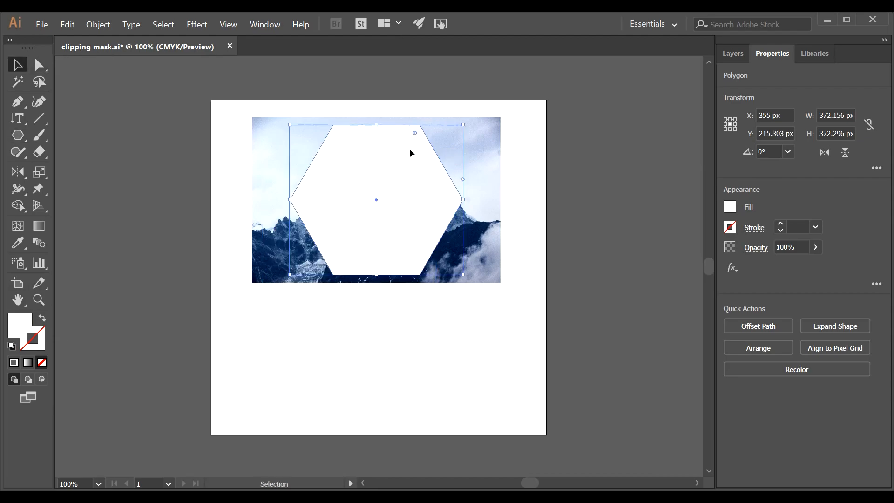
click(772, 154)
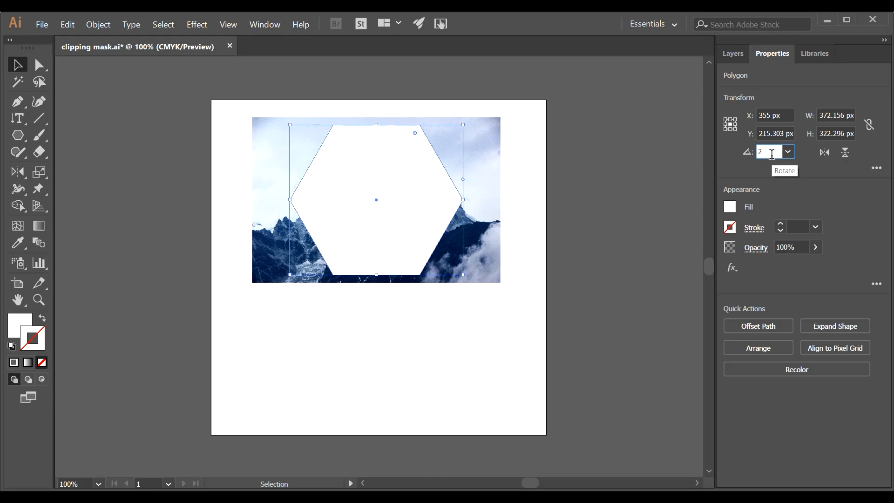
key(Return)
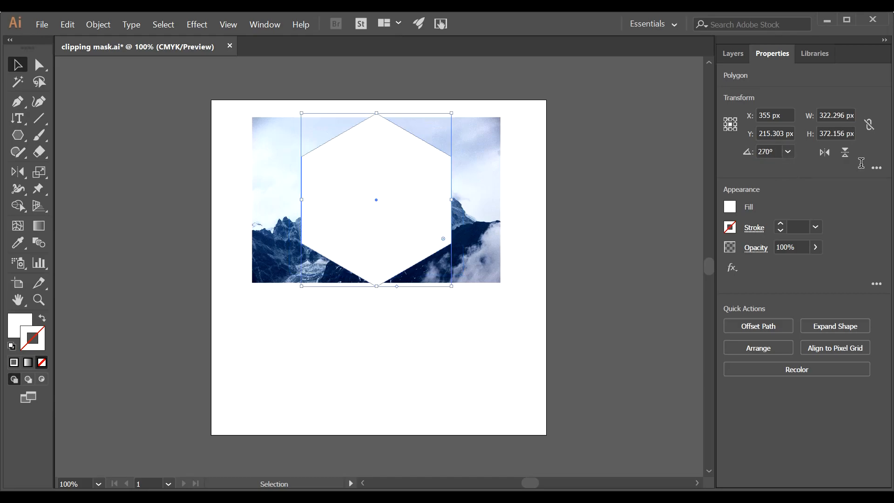
Enlarge the mountain photo behind the hexagon to about 580 by 386 px and reposition it
click(498, 260)
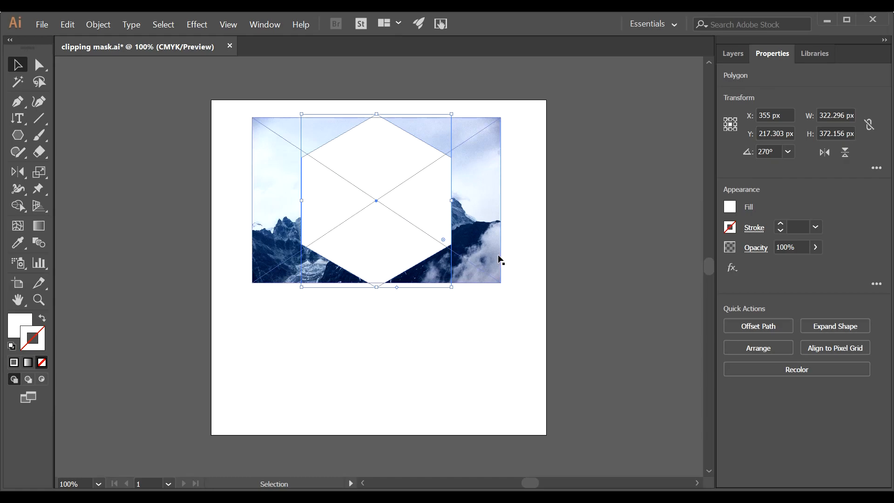
drag(499, 281, 522, 296)
drag(491, 247, 486, 241)
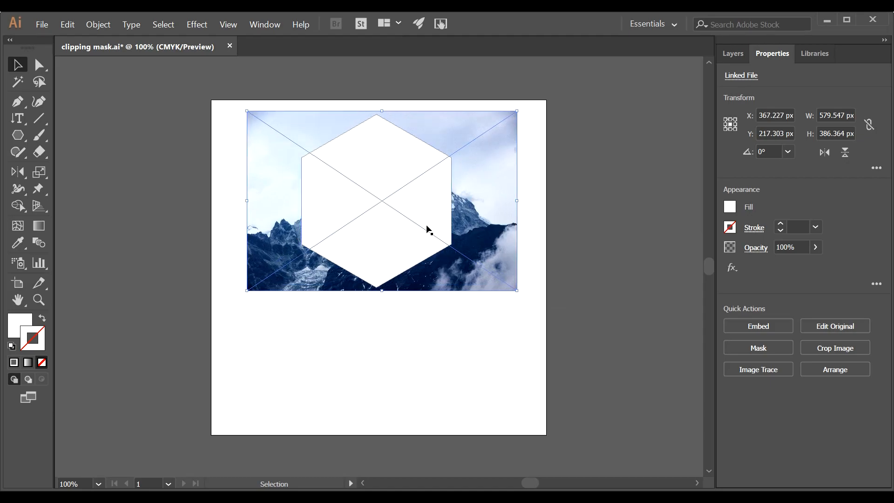
Select the hexagon together with the mountain photo and make a clipping mask from them
click(426, 226)
shift+click(486, 228)
right_click(486, 227)
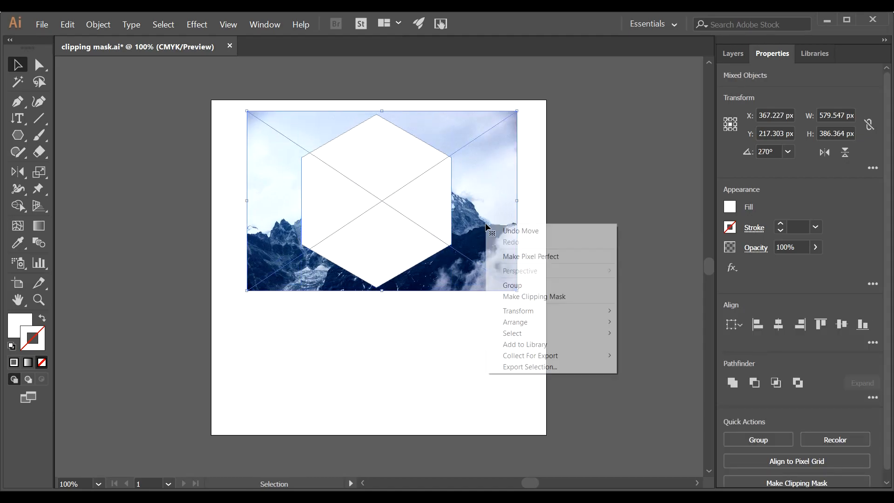
click(509, 295)
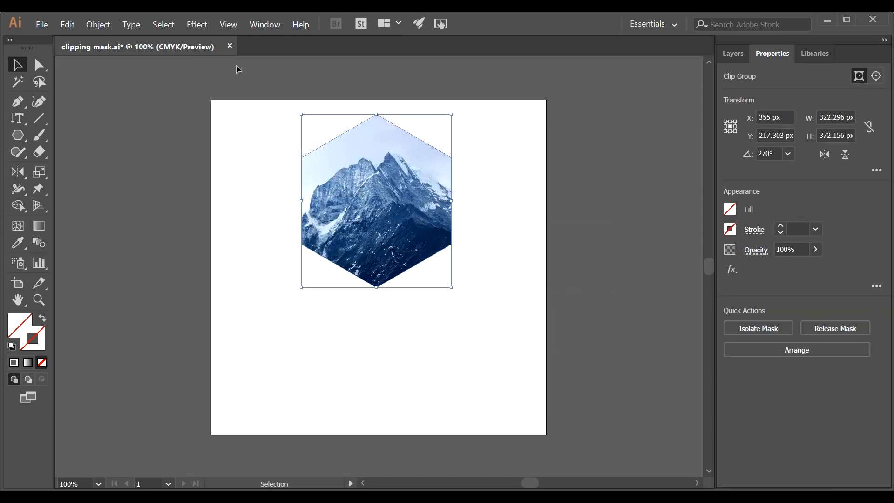
click(309, 298)
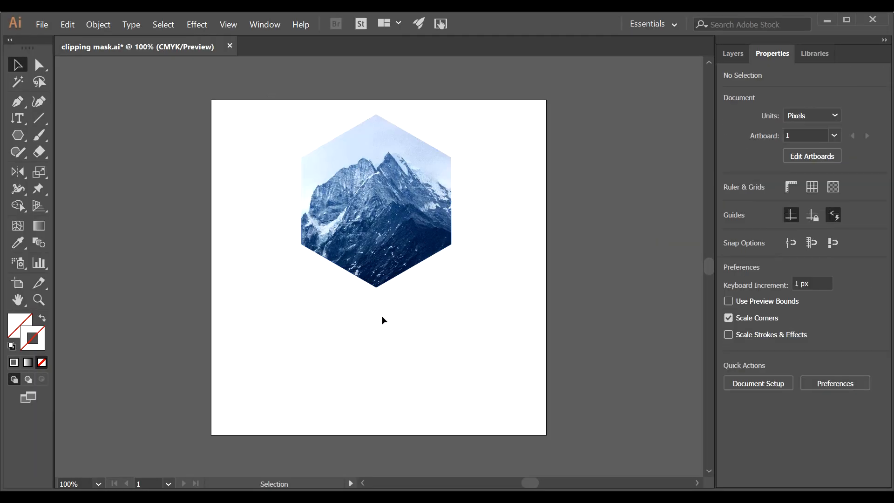
Apply a drop shadow effect to the hexagon-masked mountain photo
click(422, 253)
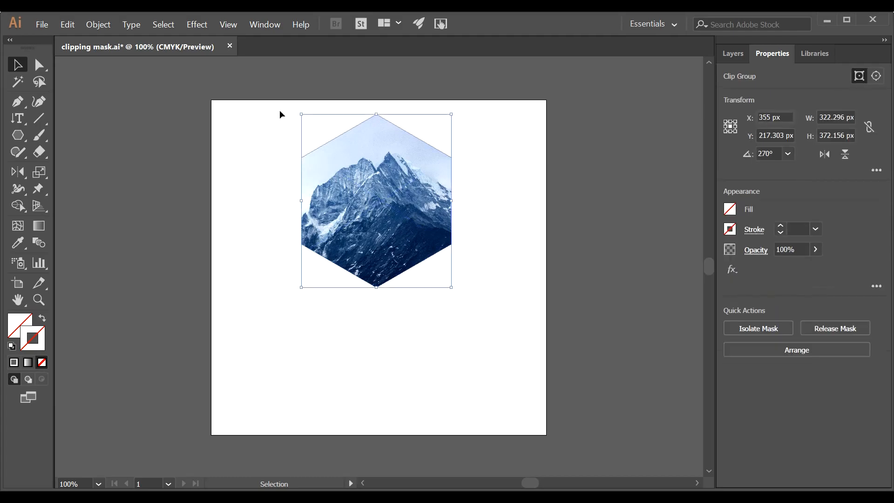
click(197, 24)
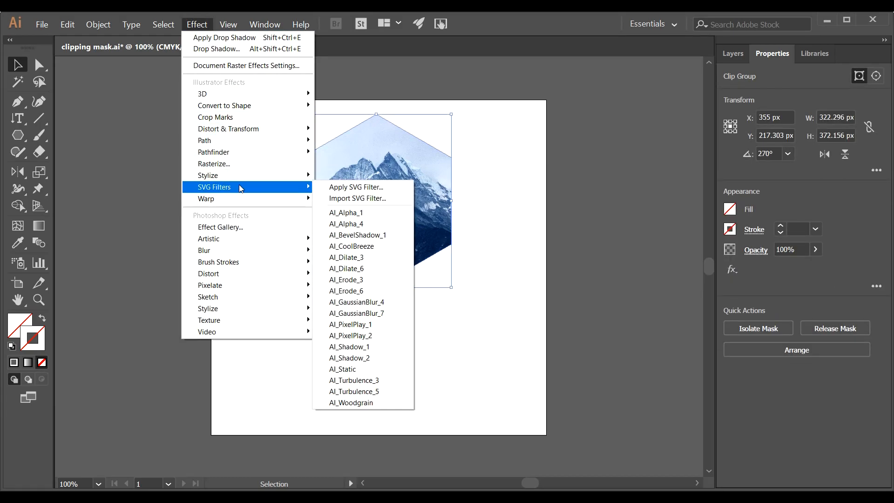
mouse_move(239, 180)
click(349, 176)
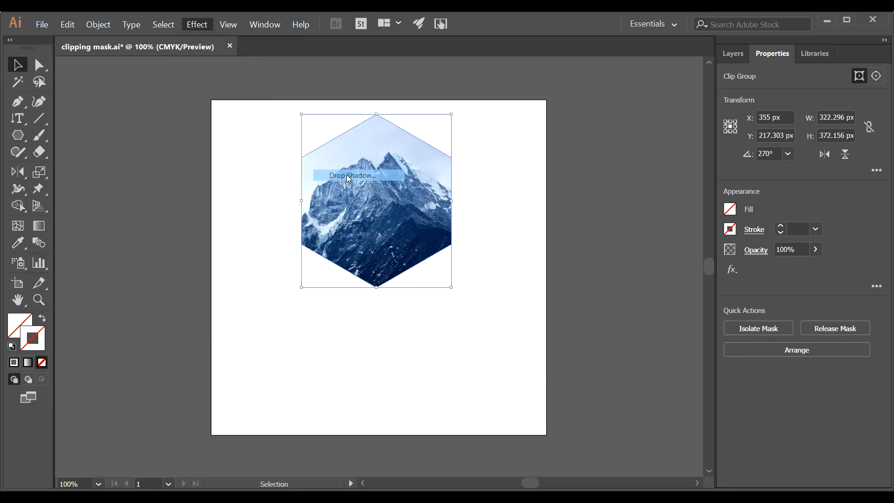
click(441, 325)
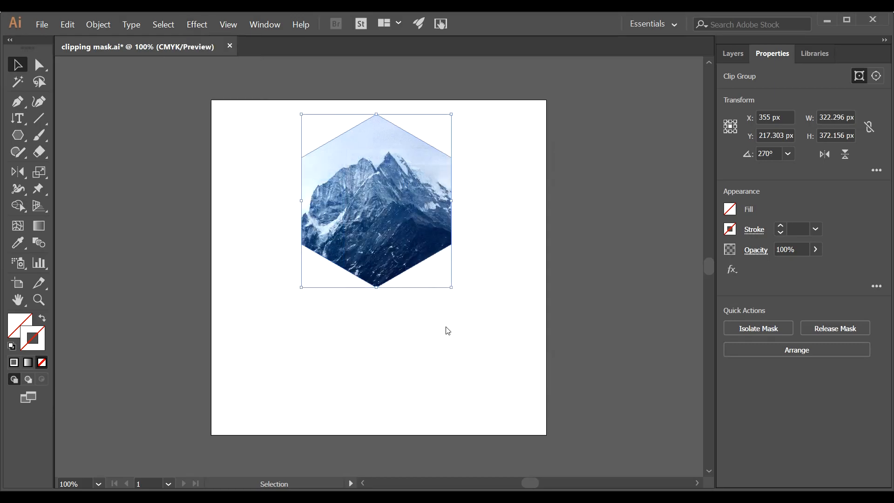
click(446, 365)
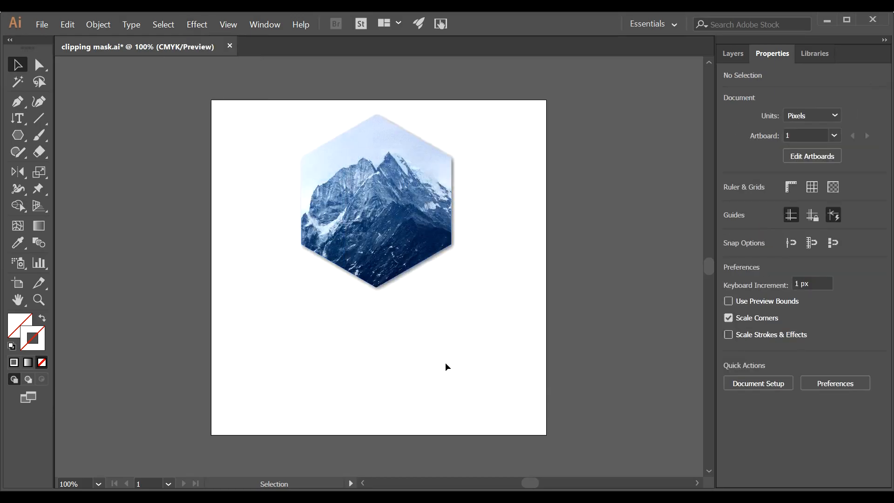
Move the masked hexagon off the artboard to its left side and scale it down to fit beside it
drag(378, 224, 378, 258)
drag(433, 277, 173, 277)
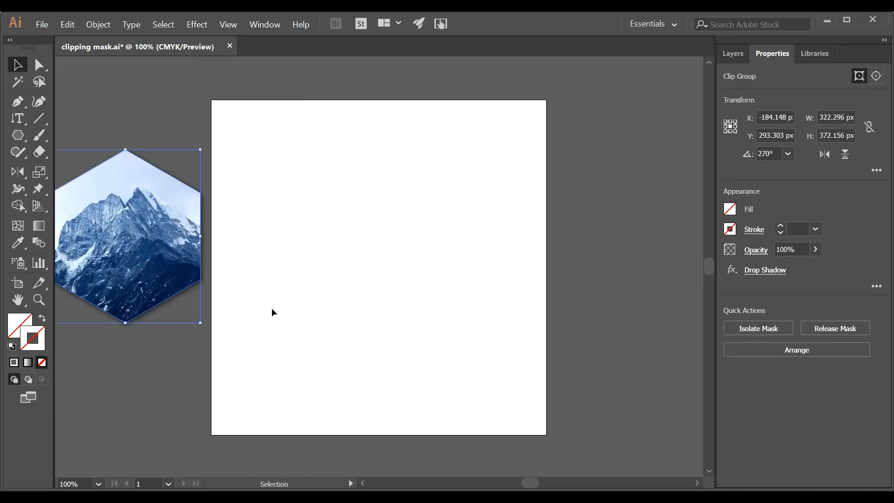
drag(200, 322, 180, 299)
drag(122, 244, 145, 249)
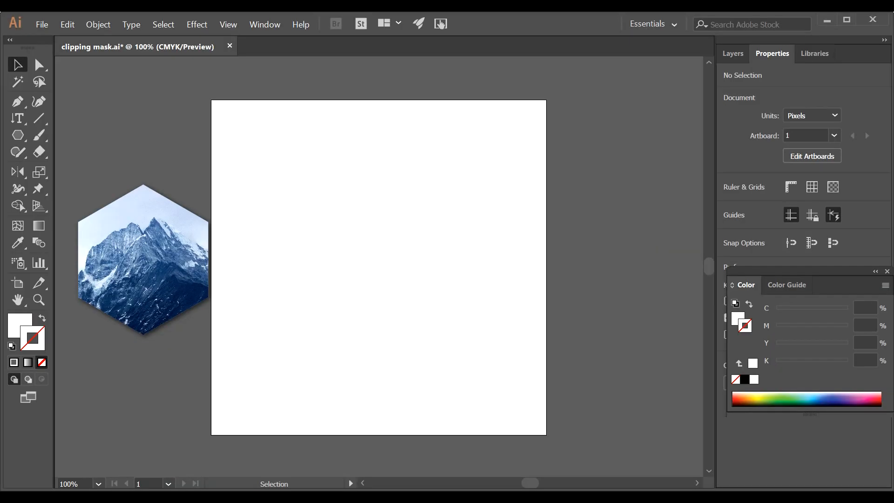
Paste the 720 by 480 px mountain photo onto the middle of the artboard
key(ctrl)
key(ctrl+v)
click(604, 208)
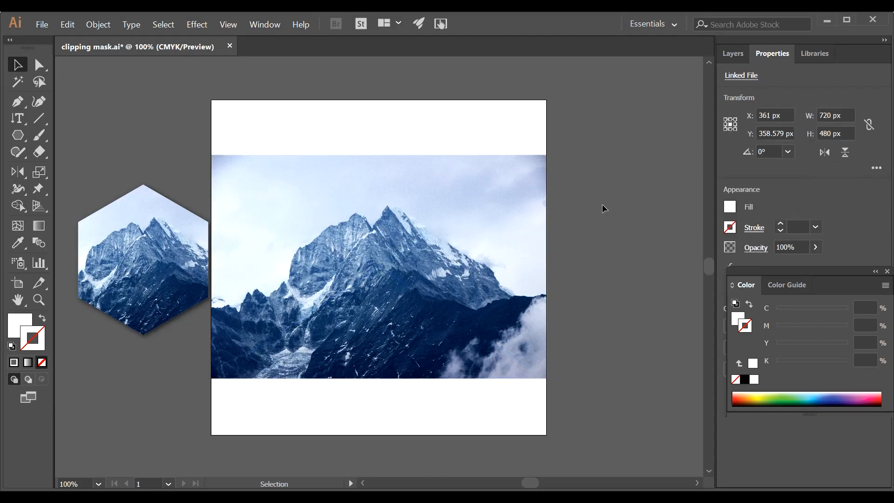
Draw a white hexagon about 126 by 109 px in the upper-left corner of the photo
click(17, 135)
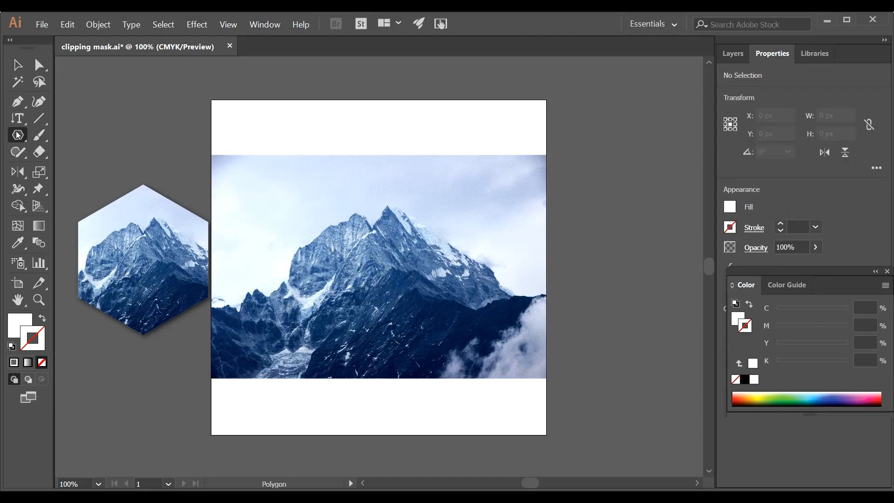
drag(225, 171, 241, 185)
click(19, 66)
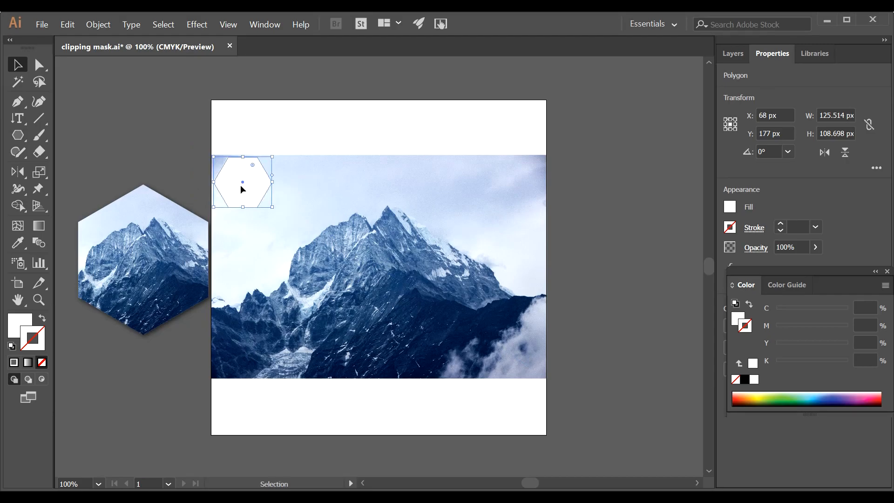
Nudge the hexagon 4 px left and duplicate it downward into a column of four along the photo's left edge
key(Left)
key(Left)
key(Left)
key(Left)
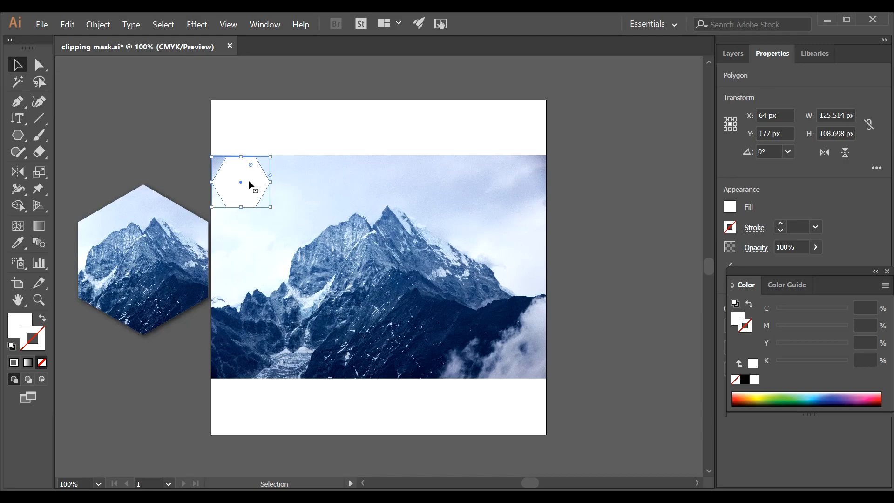
drag(250, 186, 252, 342)
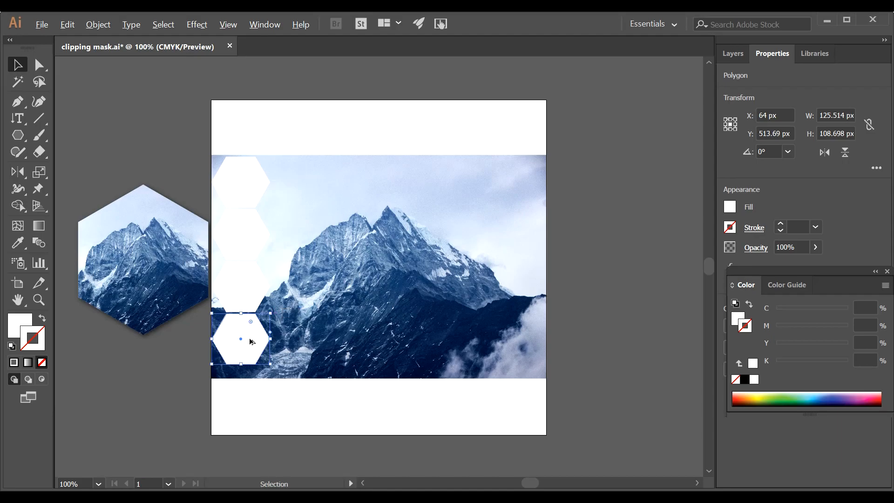
key(alt)
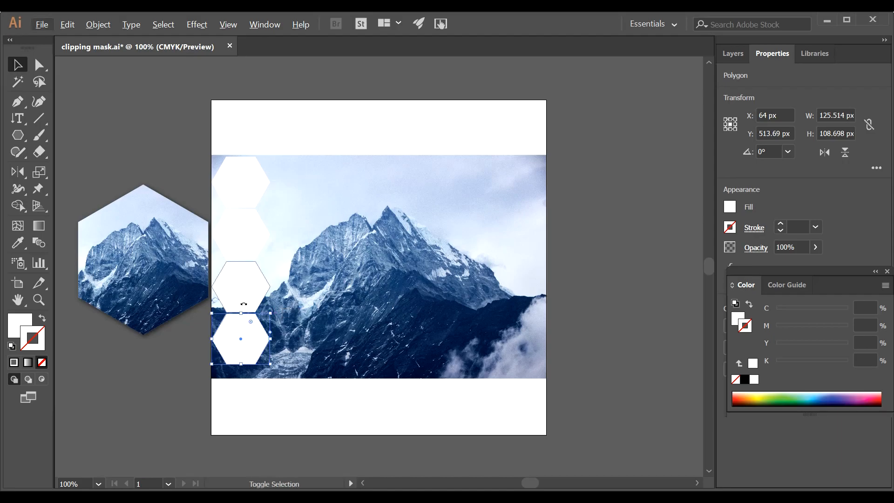
Duplicate the column of four hexagons and align the copy with the photo's right edge
shift+click(239, 290)
shift+click(244, 243)
shift+click(239, 192)
key(ctrl)
key(ctrl+d)
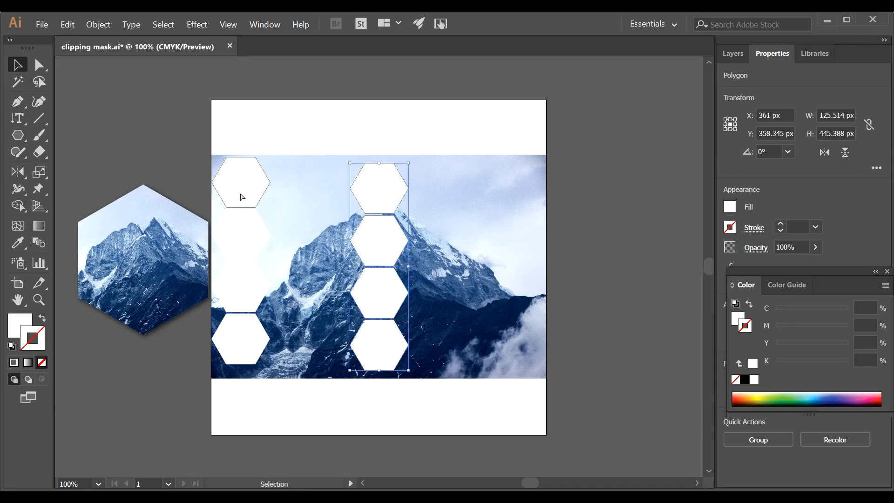
drag(368, 194, 505, 192)
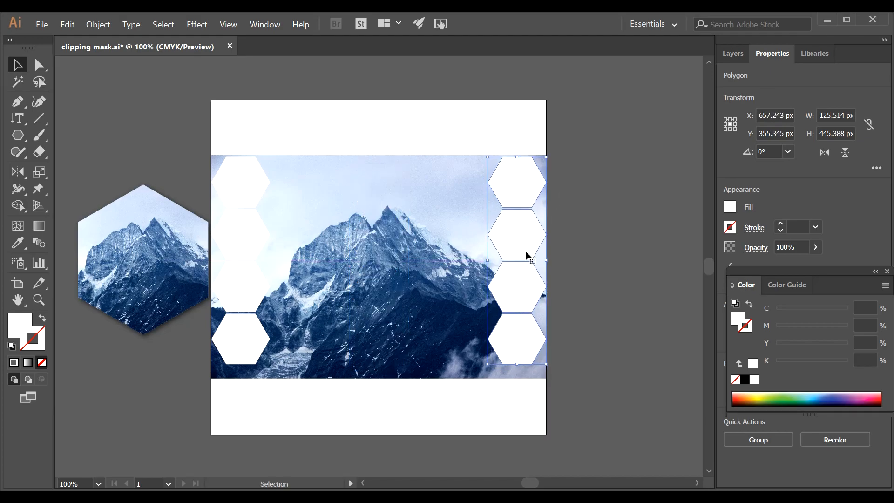
Paste further copies of the hexagon column and place them staggered between the two outer columns
key(ctrl+z)
drag(382, 185, 293, 205)
key(ctrl+f)
drag(379, 194, 434, 182)
key(ctrl+v)
key(ctrl+v)
Fit the third hexagon column against the second by nudging it left and slightly up
drag(299, 222, 295, 221)
shift+click(286, 261)
shift+click(283, 333)
shift+click(286, 365)
drag(283, 218, 333, 194)
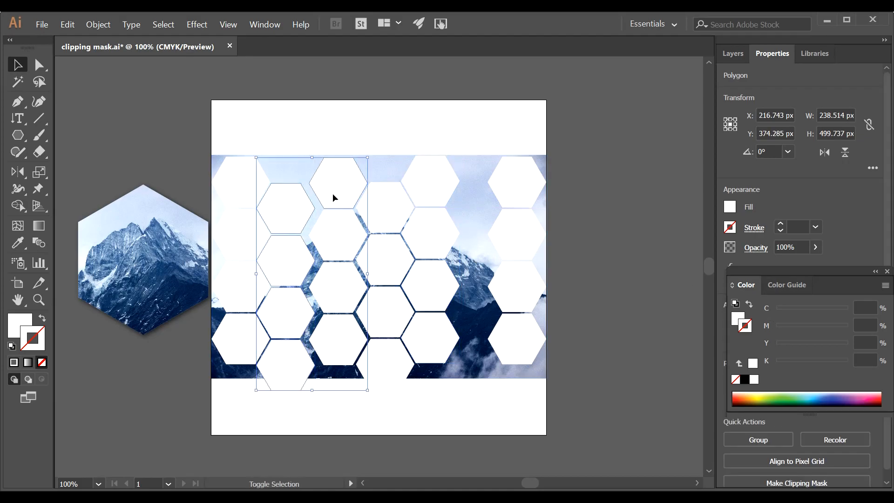
key(Left)
key(Left)
key(Left)
key(Left)
key(Left)
key(Left)
key(Left)
key(Left)
key(Left)
key(Left)
key(Left)
key(Left)
key(Left)
key(Left)
key(Left)
key(Left)
key(Up)
Select the fourth and fifth hexagon columns and move them left to interlock with the third column
click(385, 217)
shift+click(393, 261)
shift+click(389, 311)
shift+click(391, 358)
shift+click(440, 342)
shift+click(446, 275)
shift+click(434, 223)
shift+click(425, 196)
drag(378, 219, 368, 219)
click(442, 420)
Complete the honeycomb with a staggered sixth column and shift the rightmost hexagon column left to fit against it
click(521, 190)
shift+click(519, 233)
shift+click(519, 279)
shift+click(518, 313)
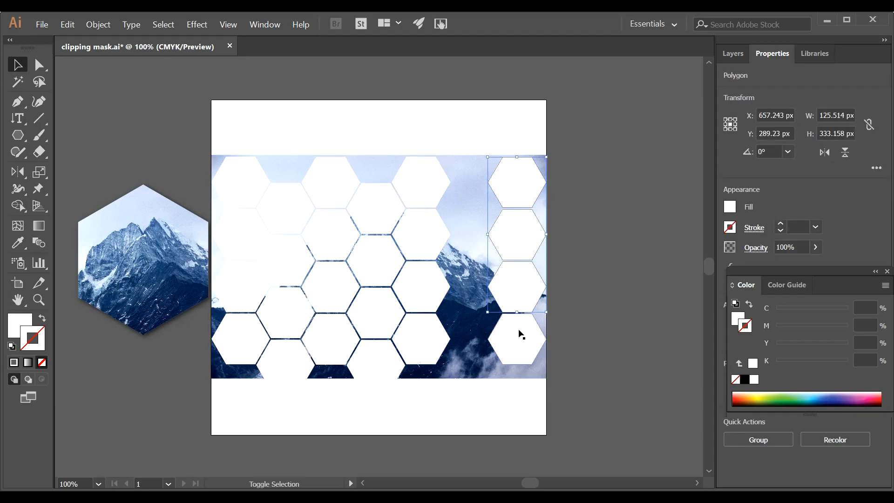
mouse_move(501, 189)
mouse_down()
mouse_move(451, 215)
mouse_move(467, 221)
mouse_move(512, 192)
mouse_up()
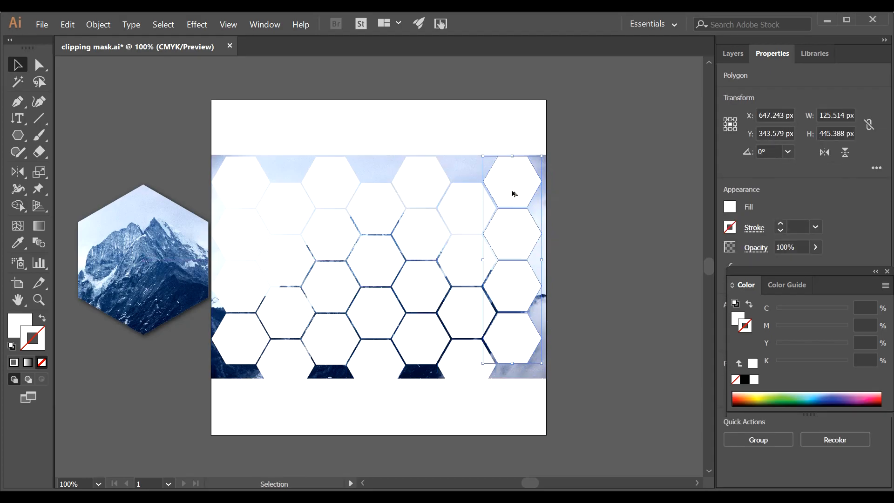
click(614, 258)
Set the opacity of all the honeycomb hexagons over the photo to 50%
drag(199, 134, 578, 421)
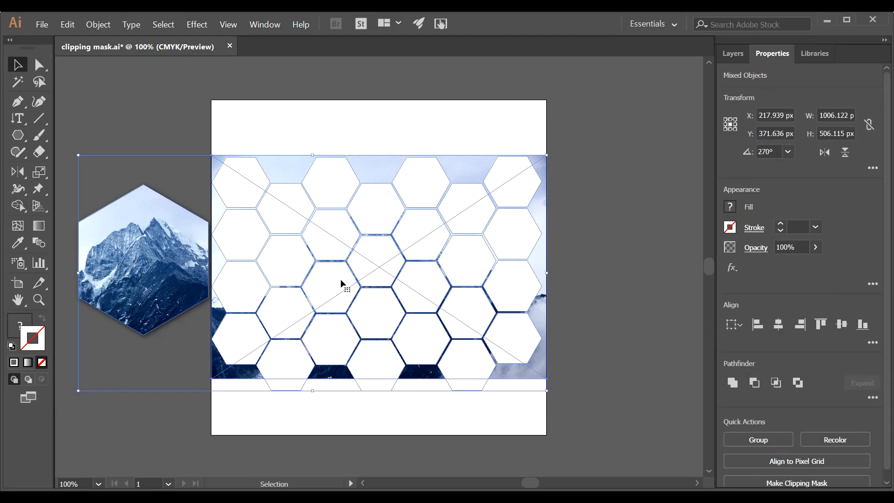
shift+click(467, 162)
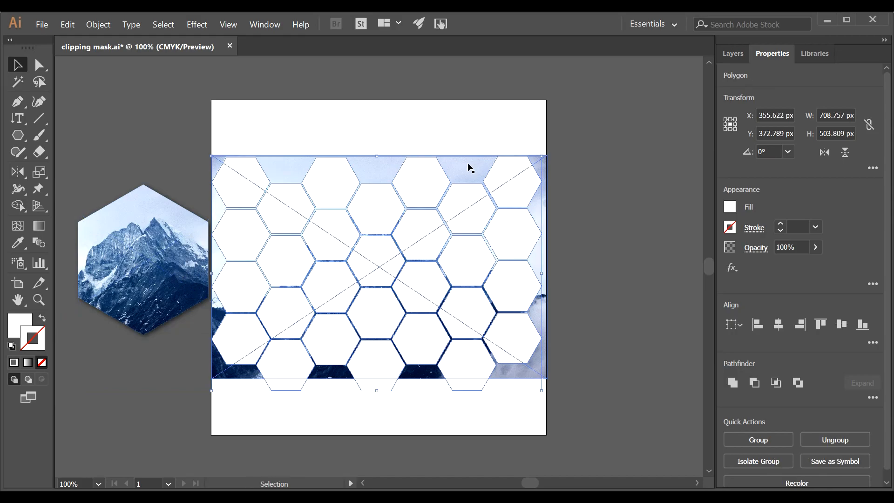
click(806, 248)
text(50)
key(Return)
click(622, 255)
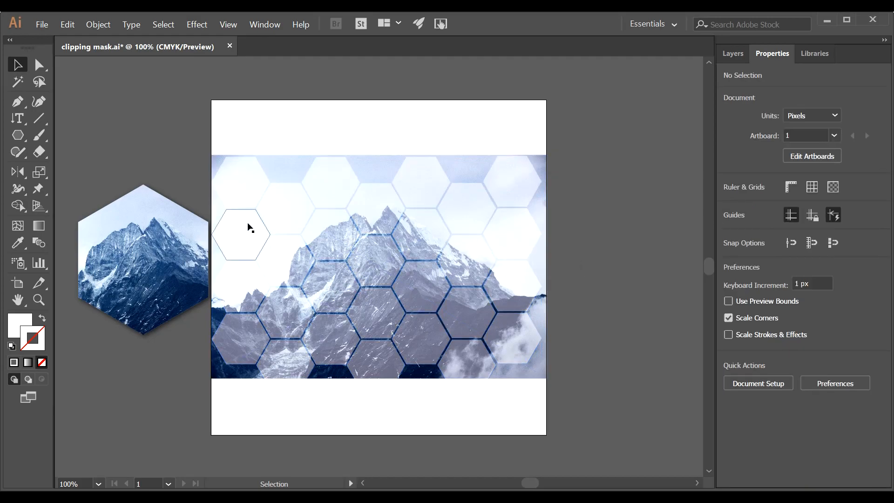
Unite the honeycomb hexagons with Pathfinder, leaving out the four corner hexagons and the lowest one in the middle column
shift+click(282, 218)
shift+click(242, 239)
shift+click(254, 294)
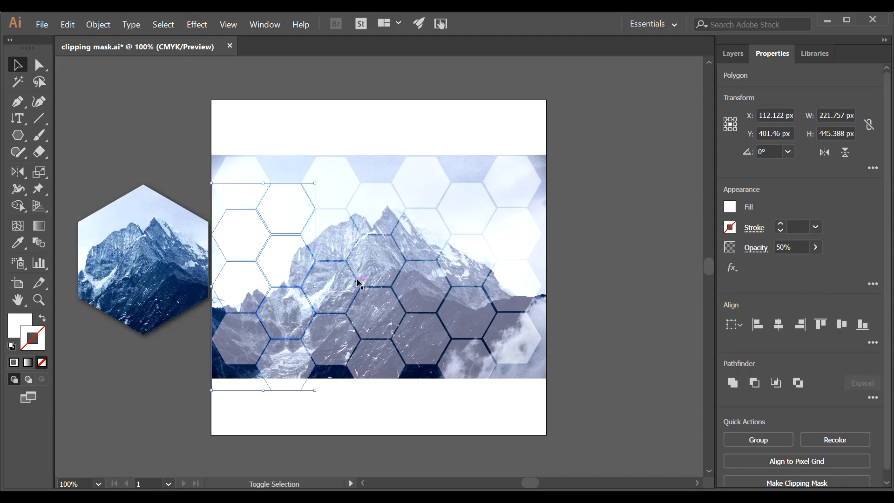
shift+click(330, 199)
shift+click(340, 191)
shift+click(380, 207)
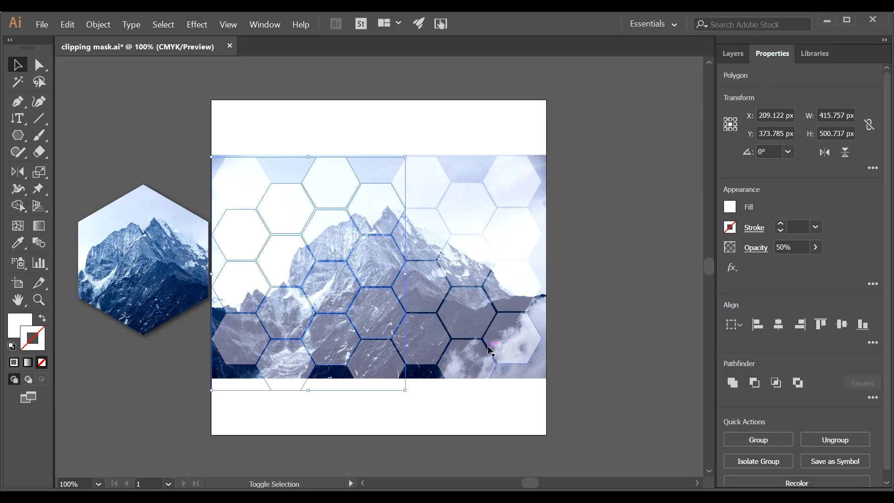
shift+click(421, 248)
shift+click(472, 261)
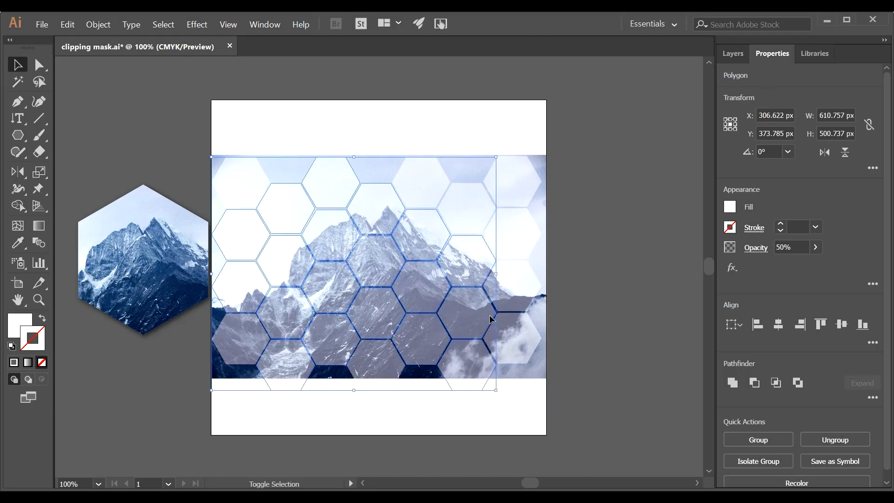
shift+click(514, 241)
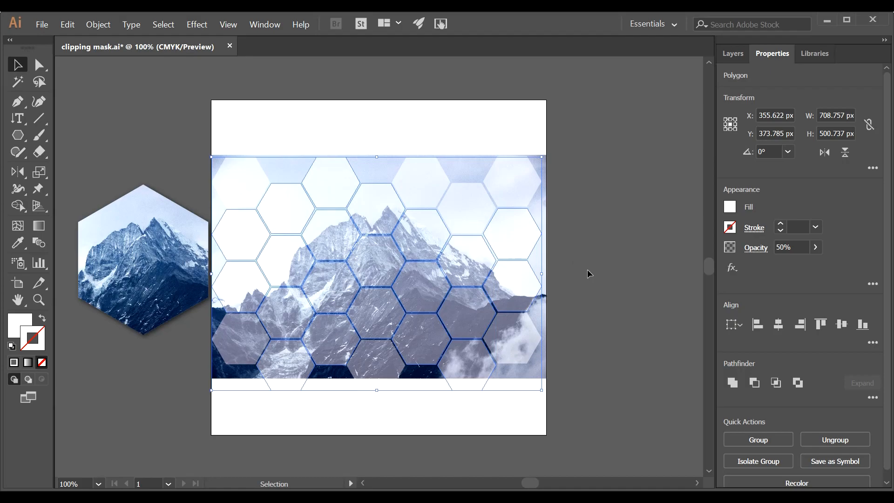
shift+click(424, 194)
click(267, 25)
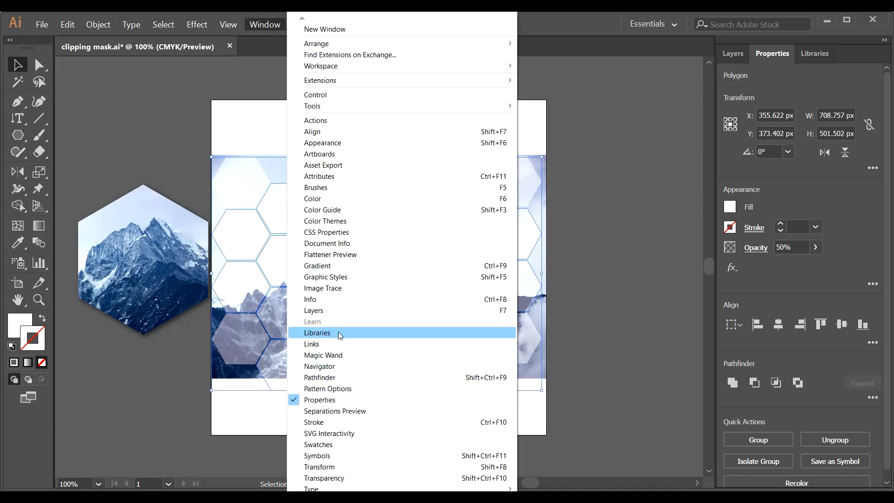
click(337, 377)
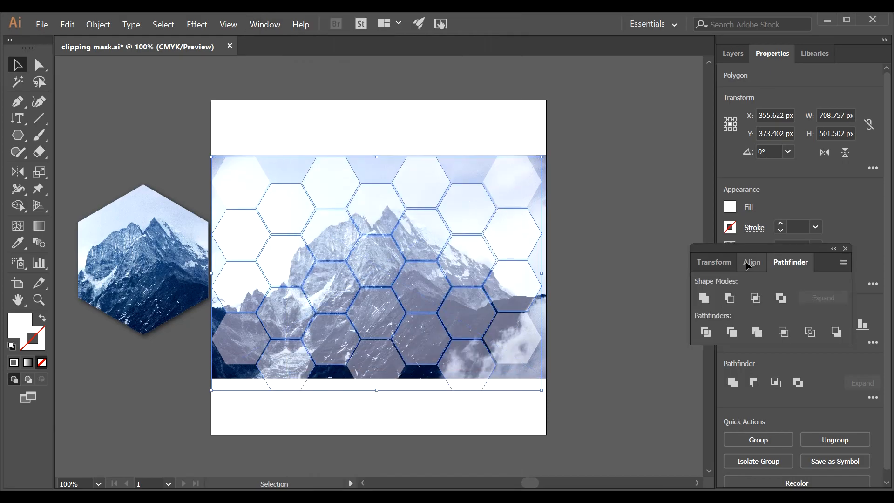
click(704, 298)
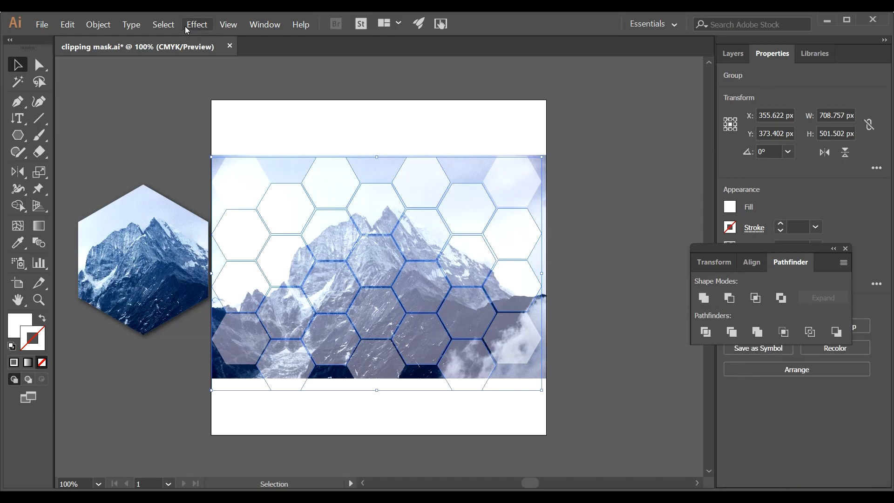
Turn the united hexagons into a compound path and use it as a clipping mask on the mountain photo
click(99, 27)
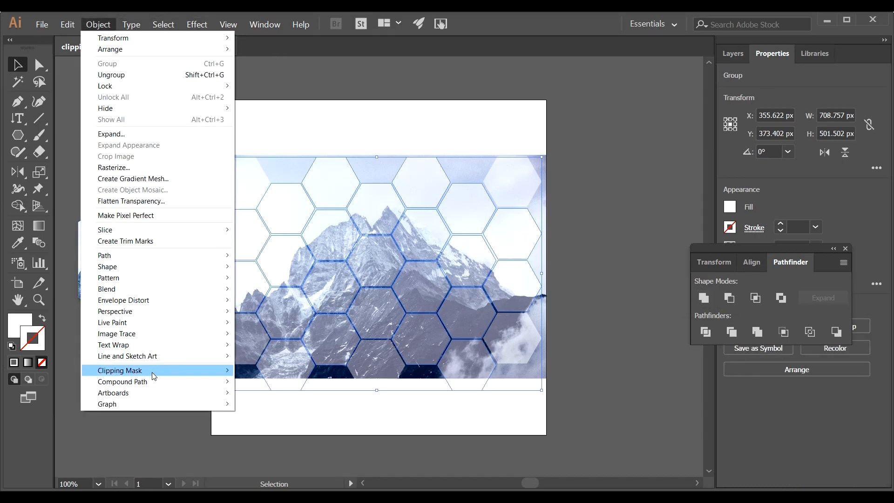
mouse_move(155, 384)
click(255, 381)
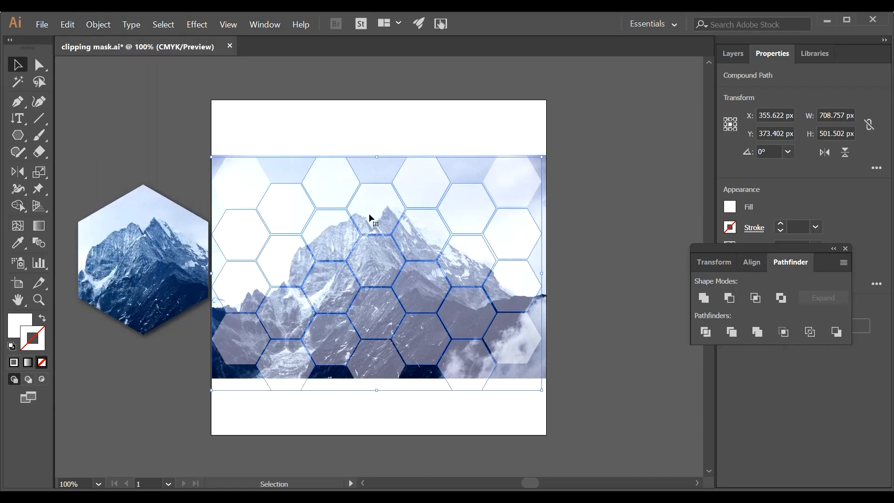
shift+click(380, 171)
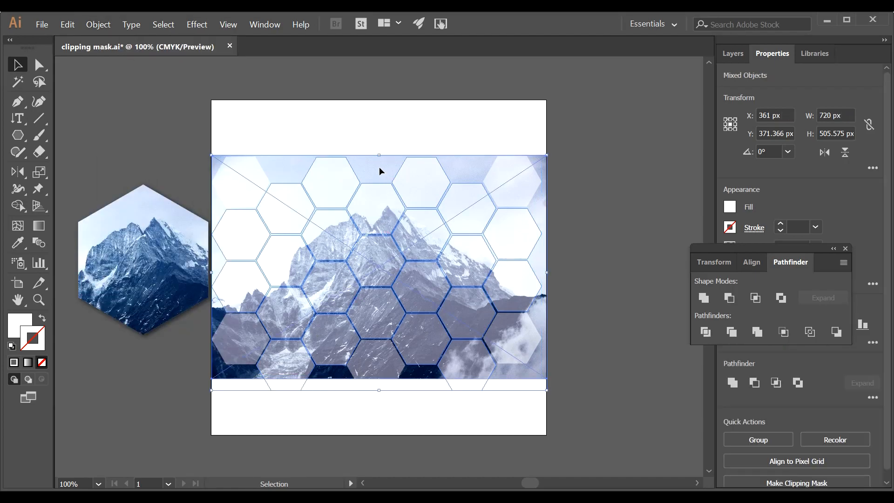
right_click(380, 169)
click(406, 240)
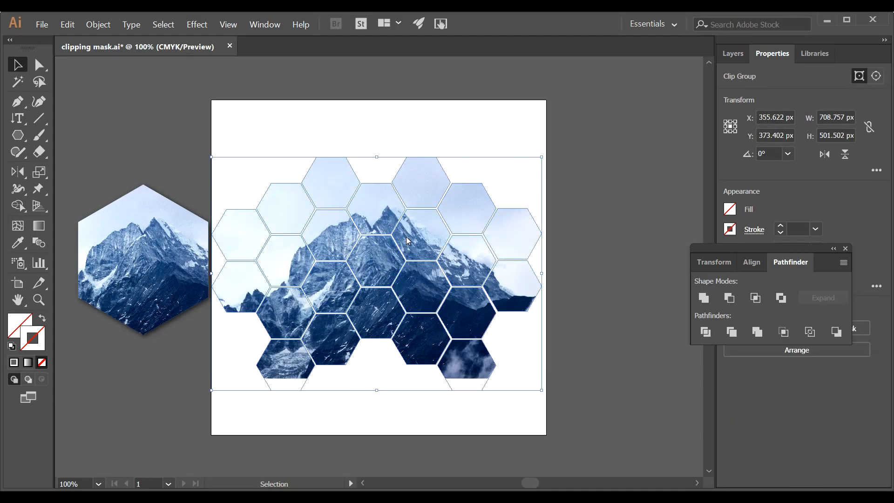
click(562, 205)
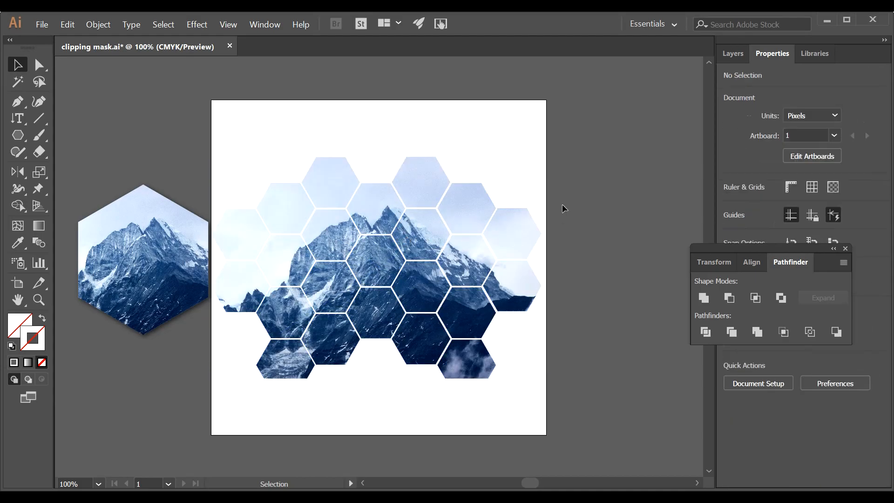